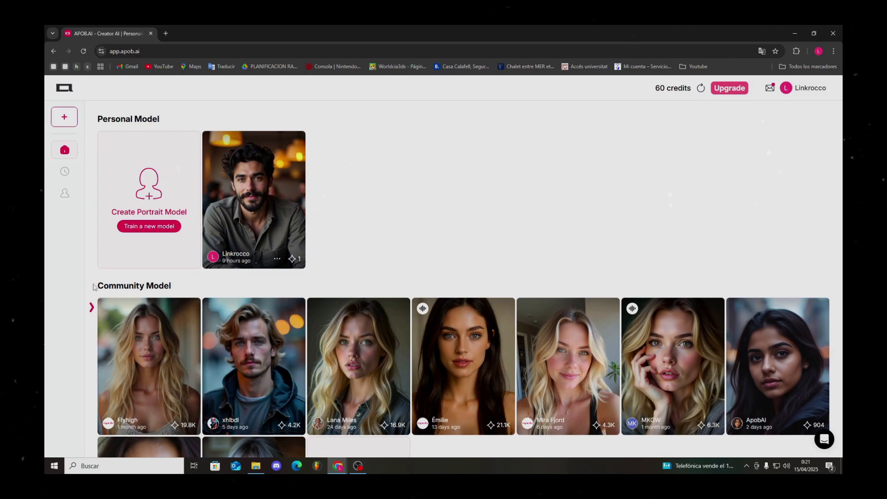
Browse the community models, view the creation page of the second one, and return to the model overview.
scroll(96, 284, down, 3)
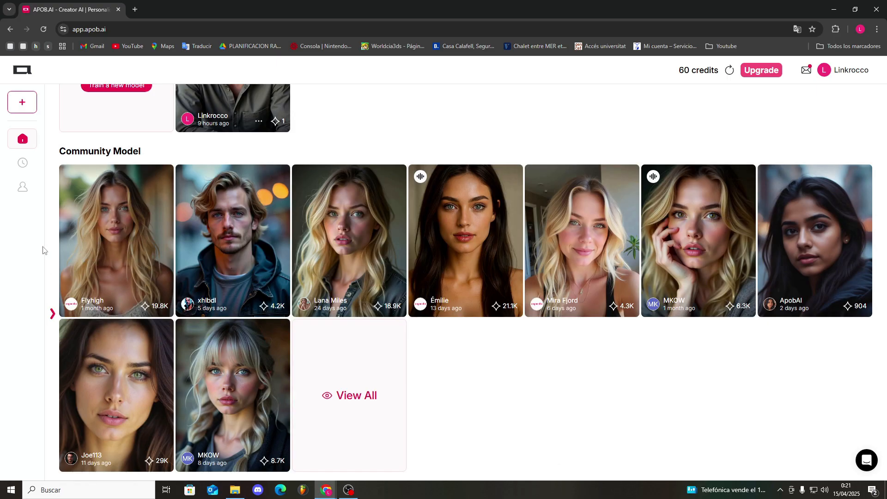
scroll(55, 247, up, 1)
scroll(55, 247, down, 1)
click(213, 247)
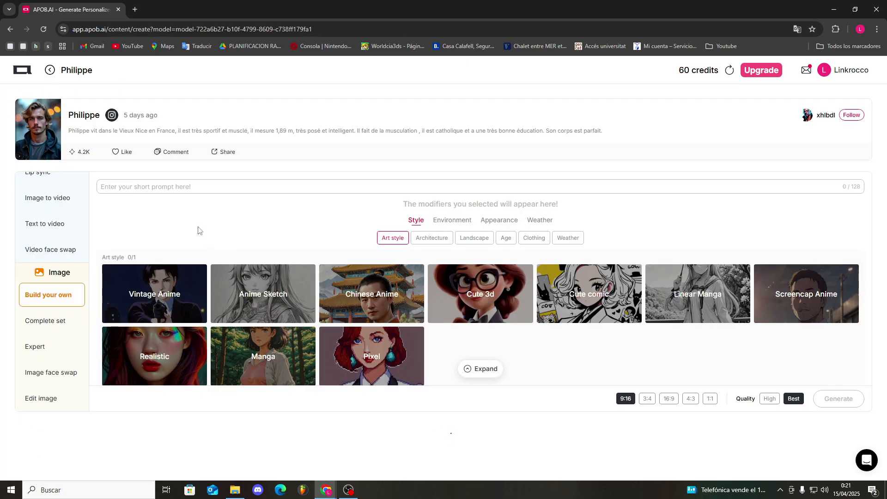
click(50, 70)
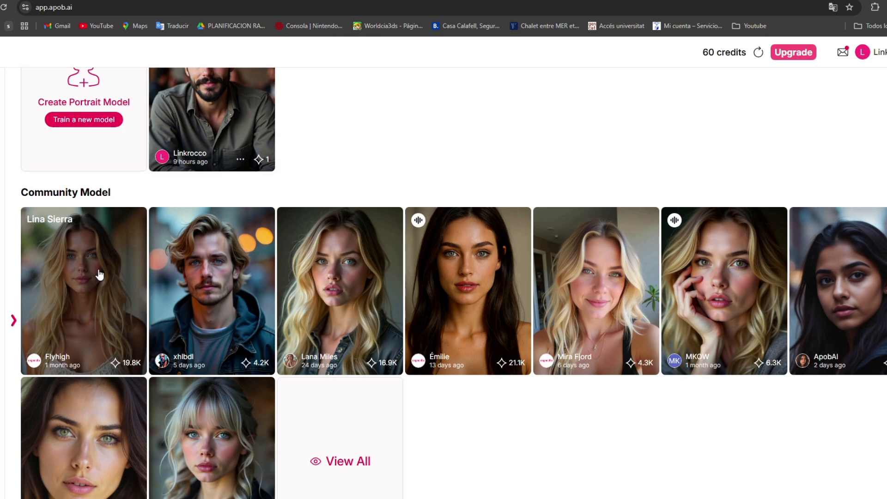
Open the first community model, look through its video and image tools, and go back to the overview.
click(100, 275)
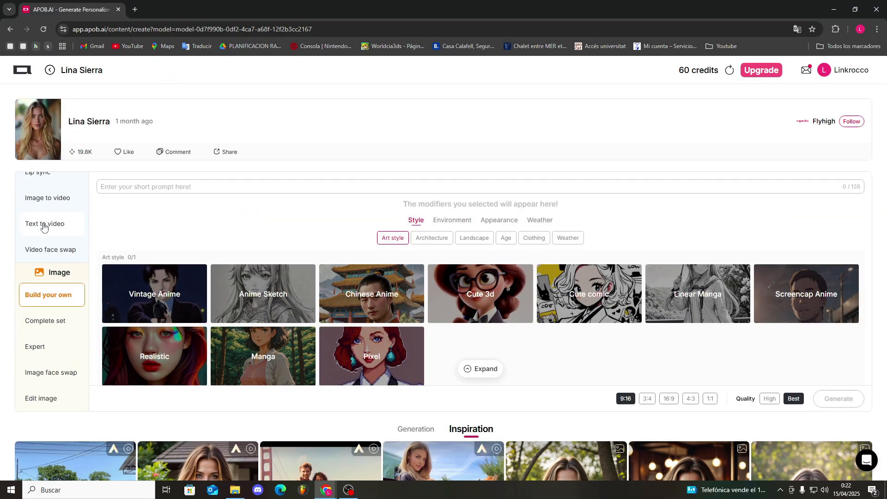
scroll(4, 221, up, 3)
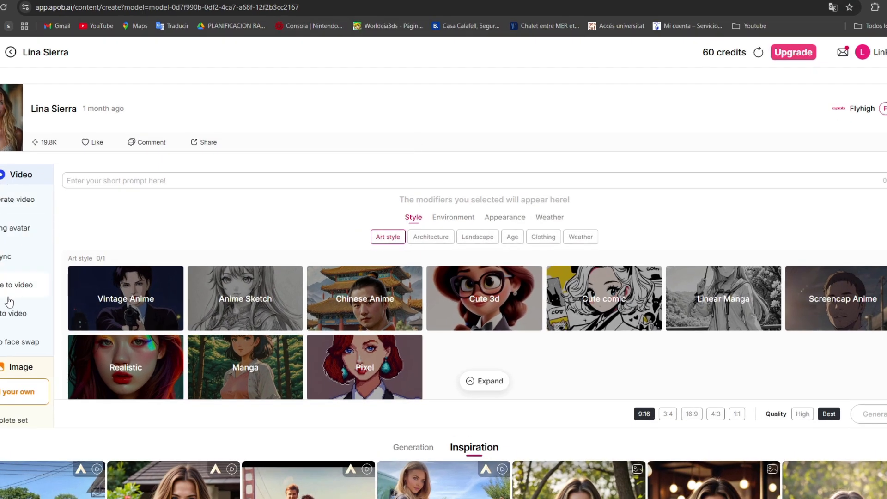
scroll(46, 310, down, 2)
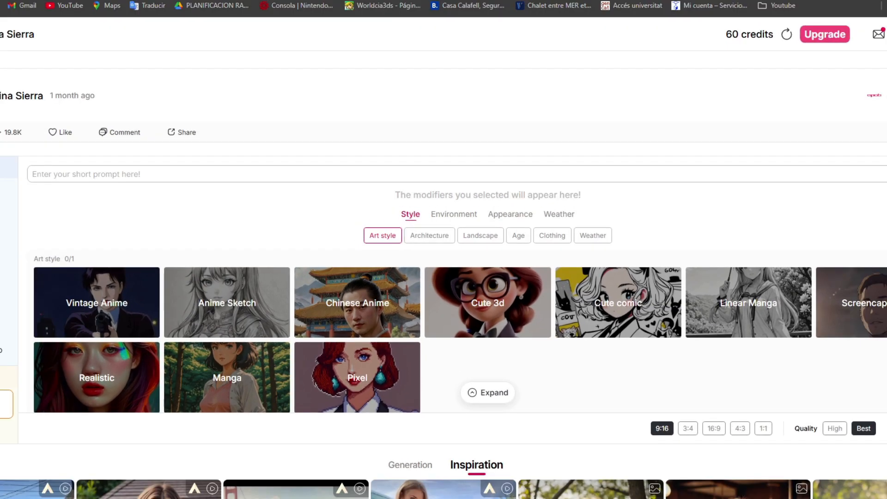
click(10, 52)
Open the existing personal portrait model and look through its list of video and image tools.
click(172, 113)
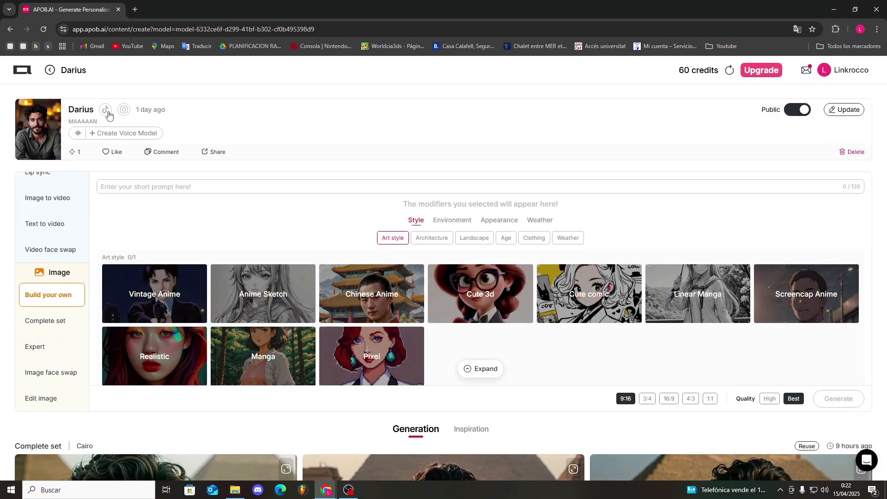
scroll(76, 220, up, 2)
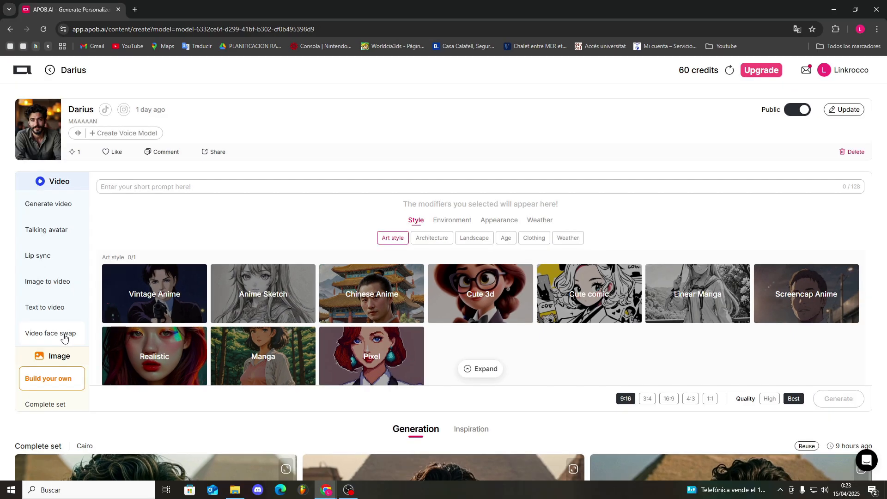
scroll(20, 342, down, 2)
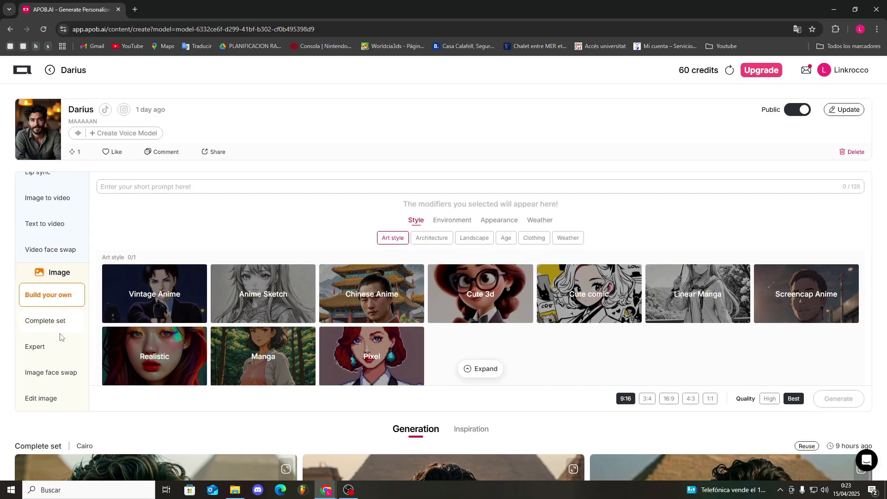
Compare the Complete set presets, including the Travel and Trending groups, with the Build your own options.
click(45, 322)
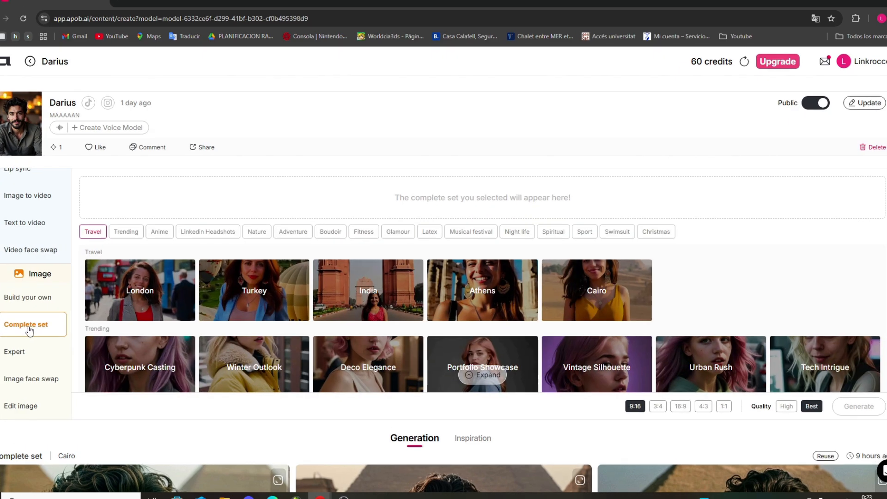
click(49, 298)
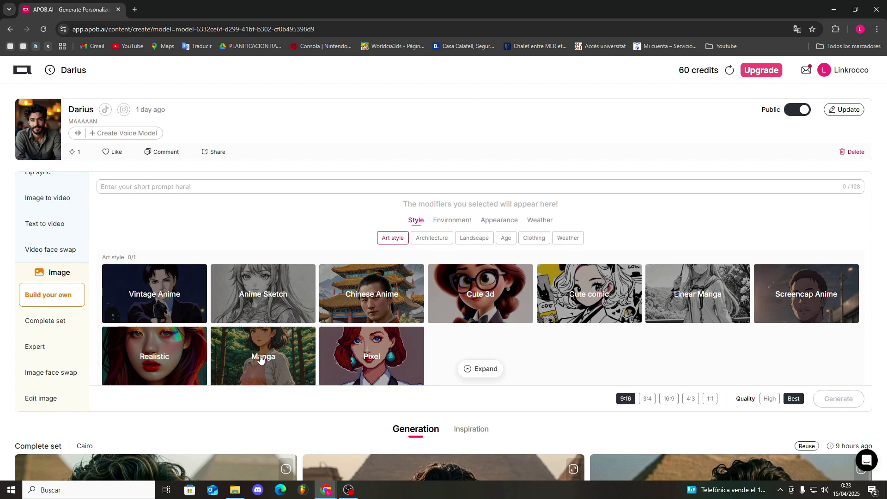
click(58, 327)
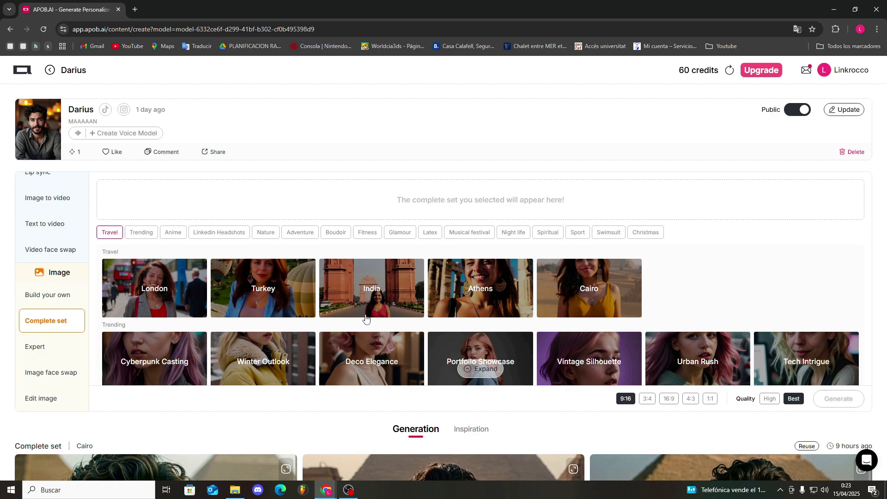
scroll(365, 321, down, 2)
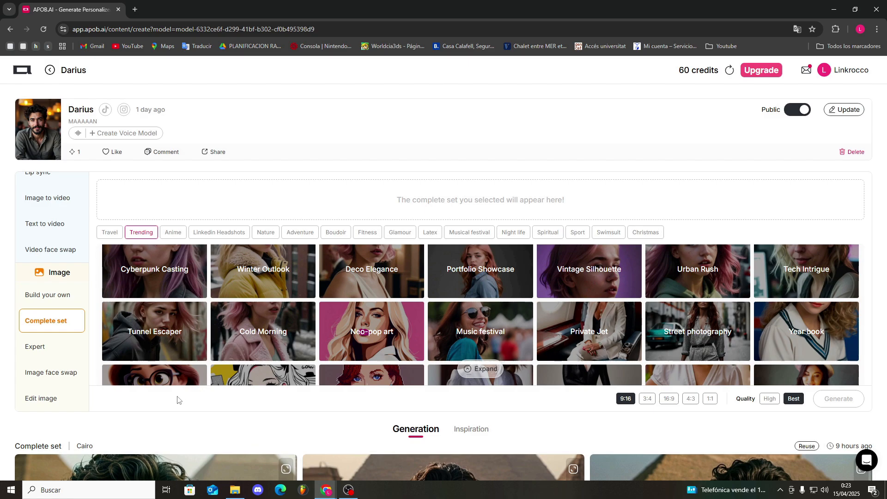
scroll(148, 356, up, 2)
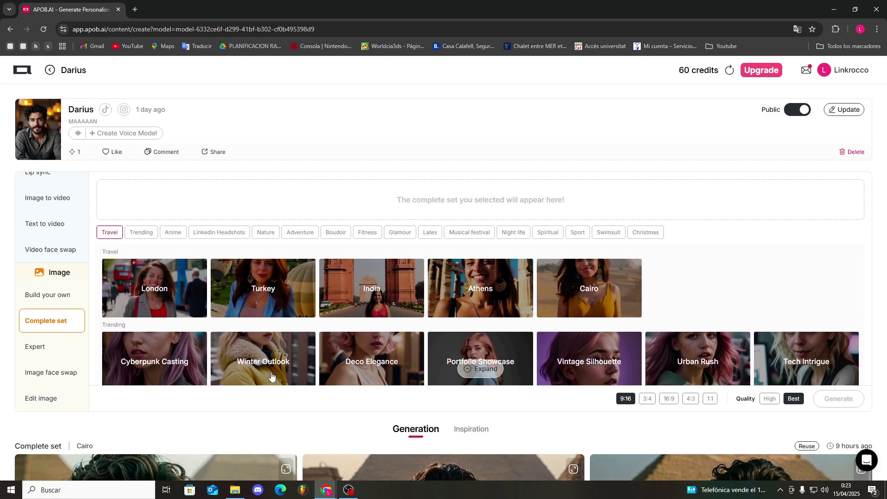
Examine the Expert prompt form and the Image face swap upload area of the personal model.
click(52, 345)
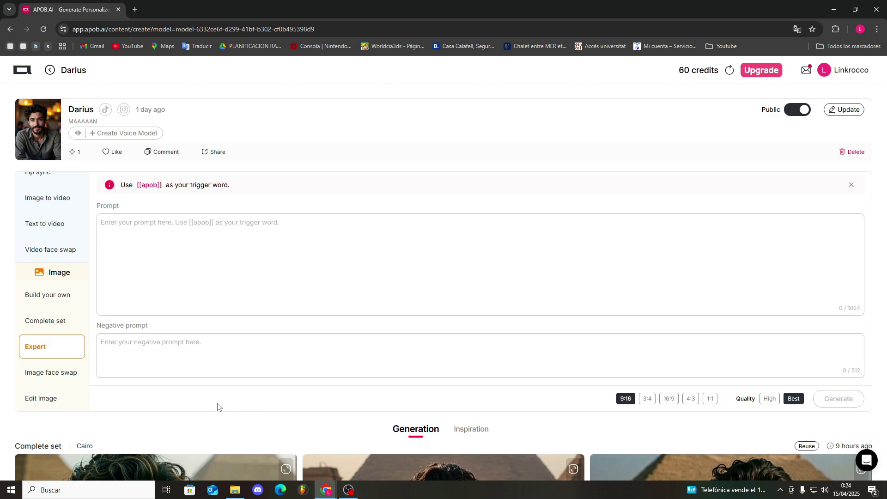
click(63, 374)
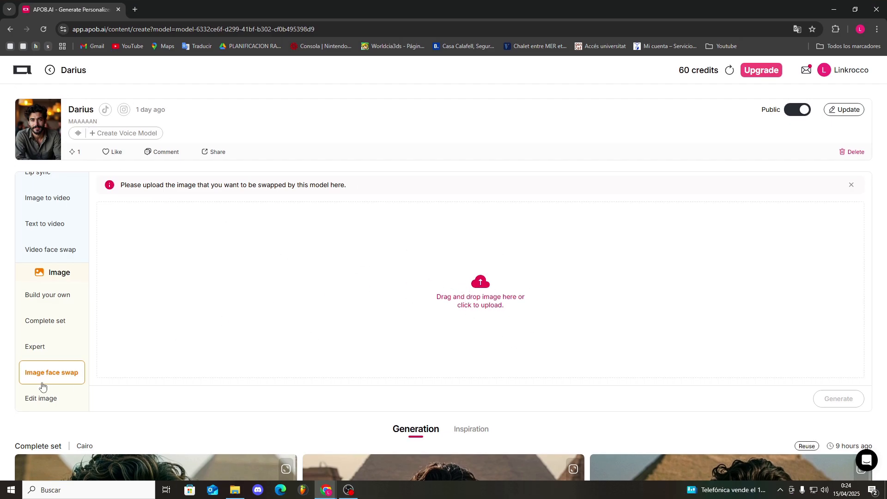
scroll(67, 362, down, 1)
scroll(67, 362, up, 1)
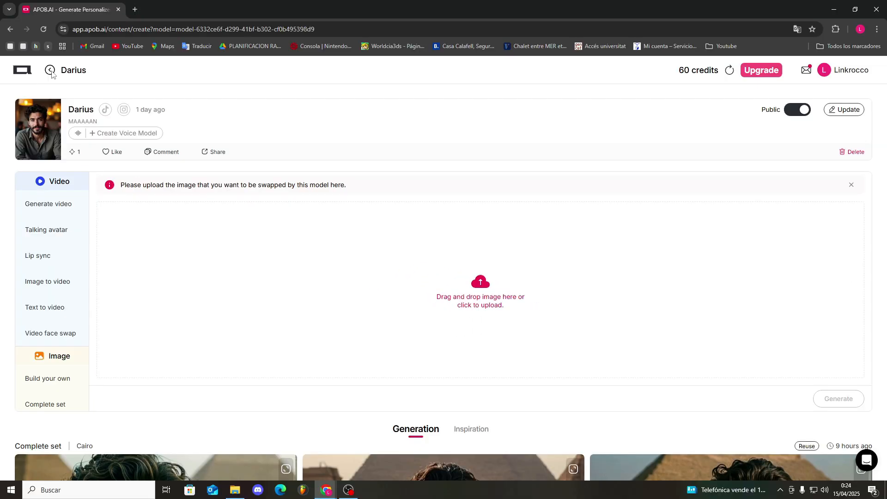
Return to the model overview and view the history of created models and contents, followed by the profile section.
click(51, 71)
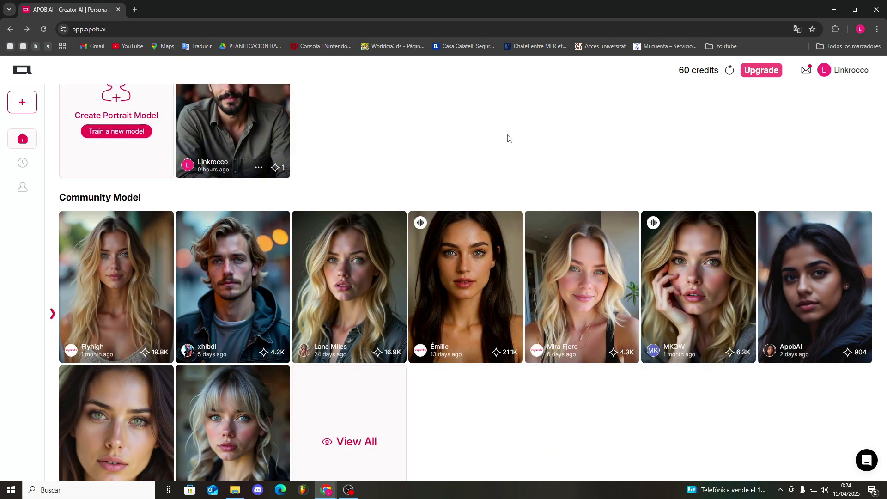
scroll(197, 199, up, 1)
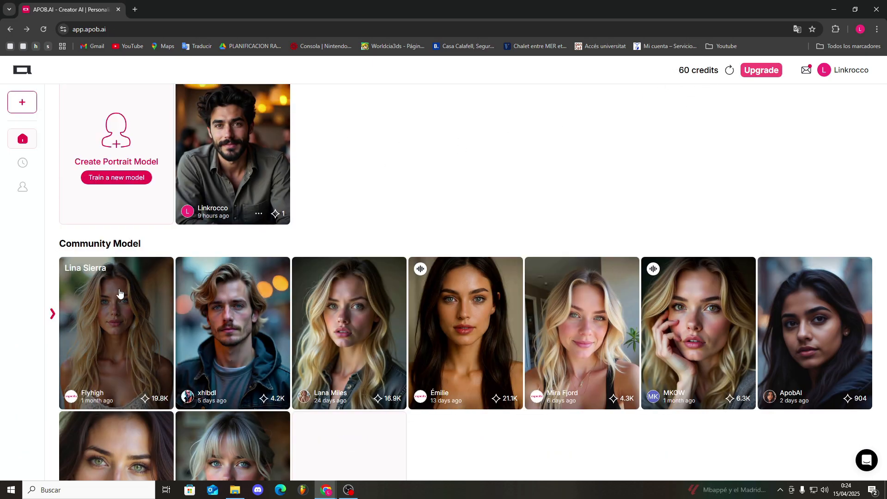
click(26, 167)
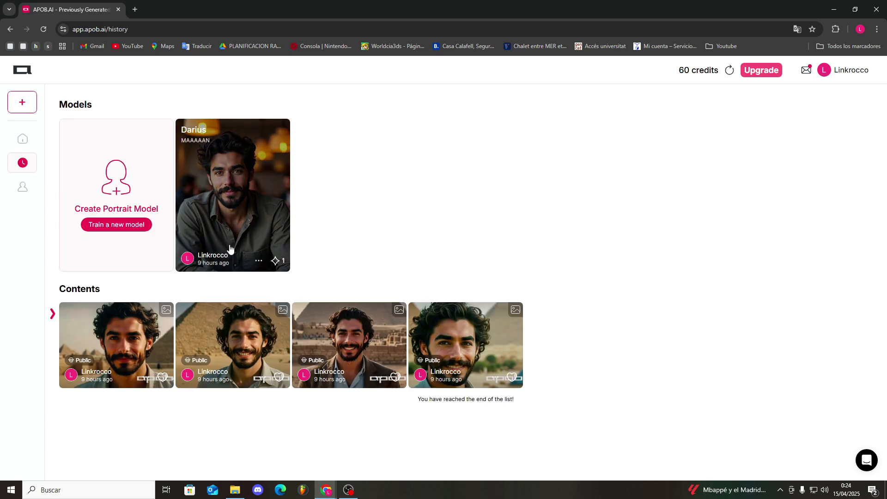
click(21, 189)
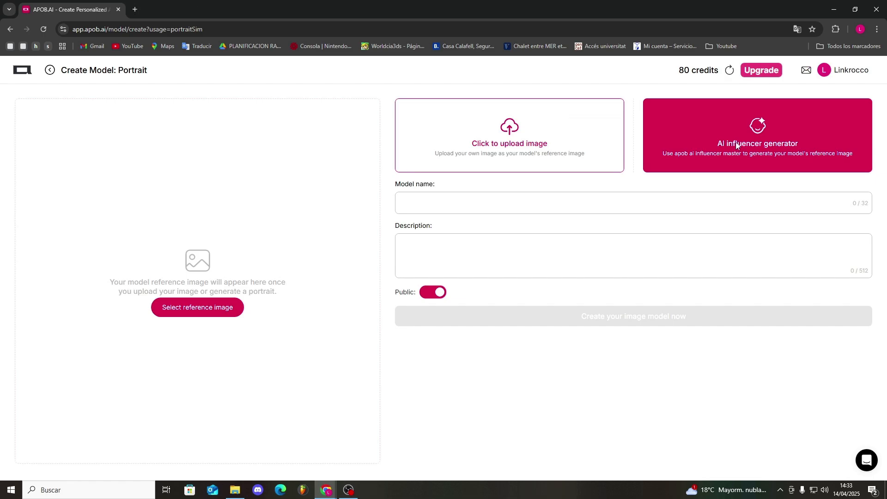
Open the AI influencer generator for the new portrait model and set the gender to Man.
click(737, 146)
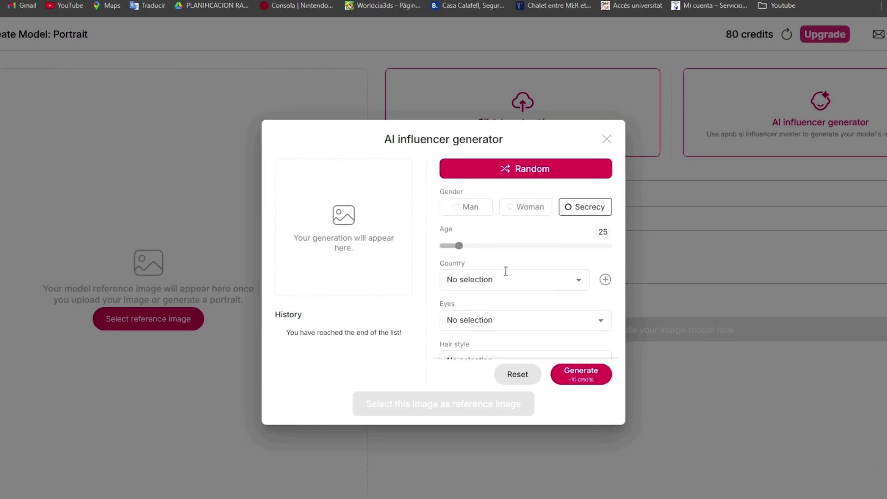
scroll(505, 271, down, 1)
click(488, 234)
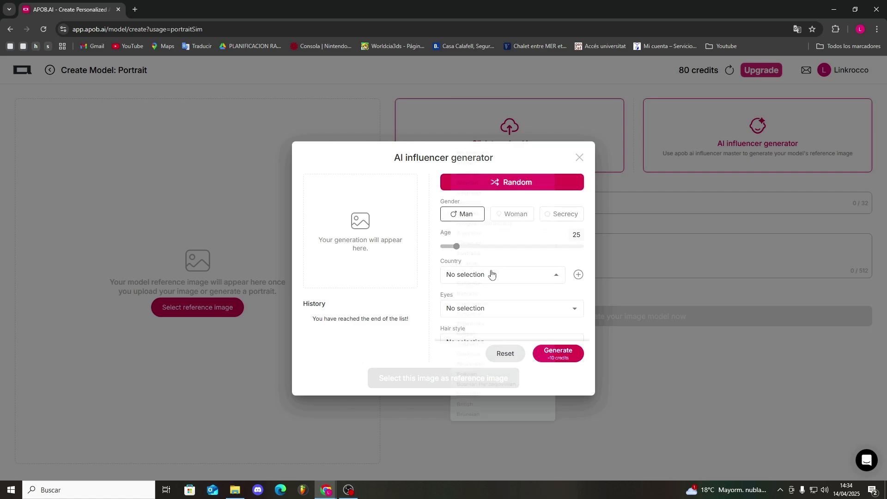
Set the influencer's country to Spanish and the eyes to Violet.
click(491, 275)
scroll(491, 275, down, 15)
scroll(481, 173, down, 20)
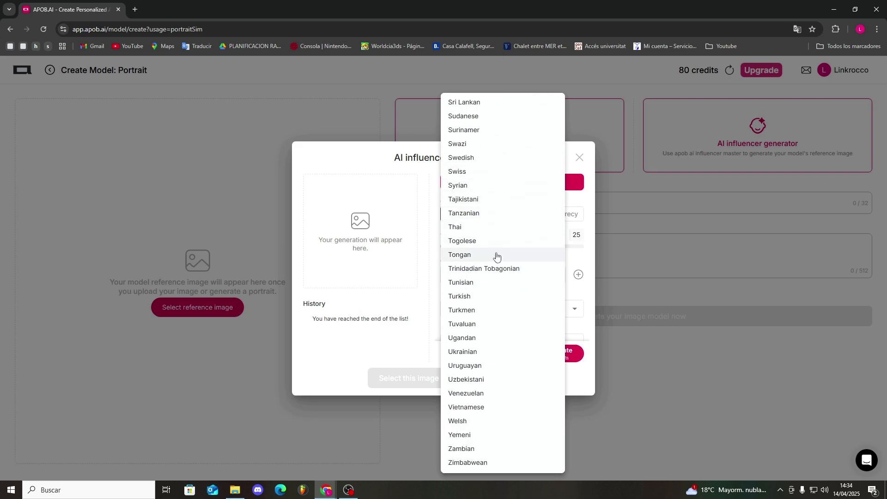
scroll(493, 260, up, 20)
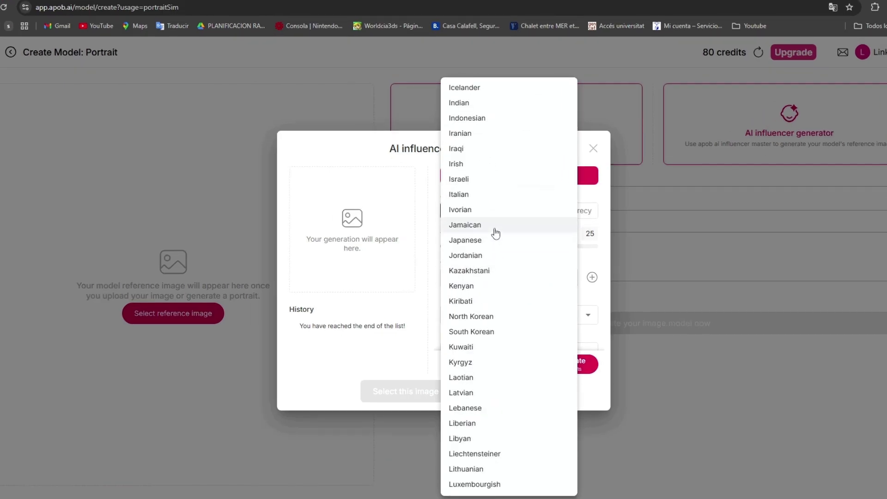
scroll(494, 230, up, 18)
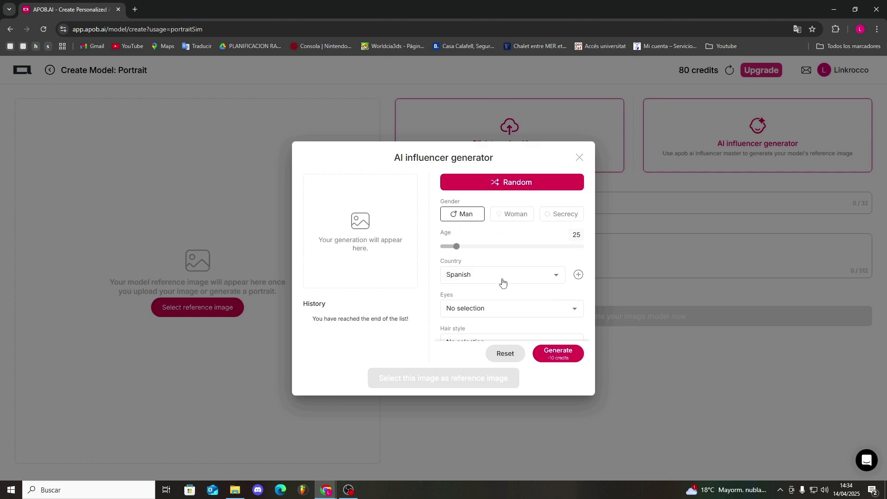
scroll(489, 269, down, 3)
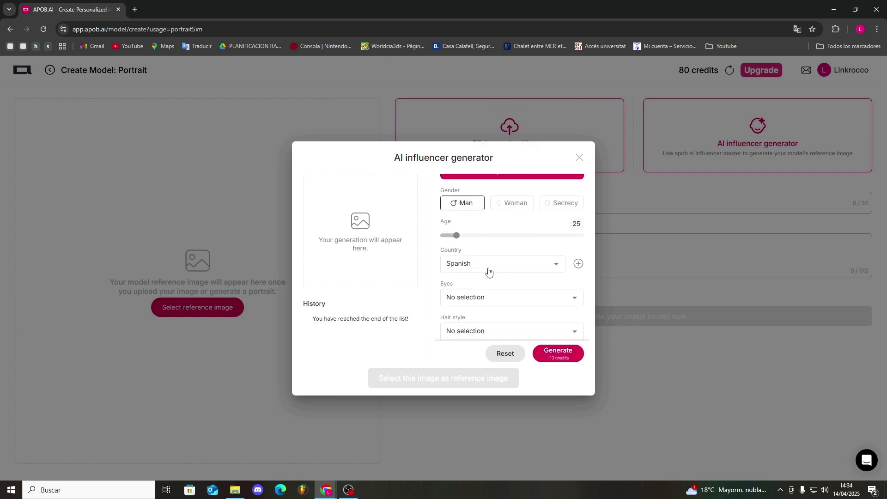
click(472, 213)
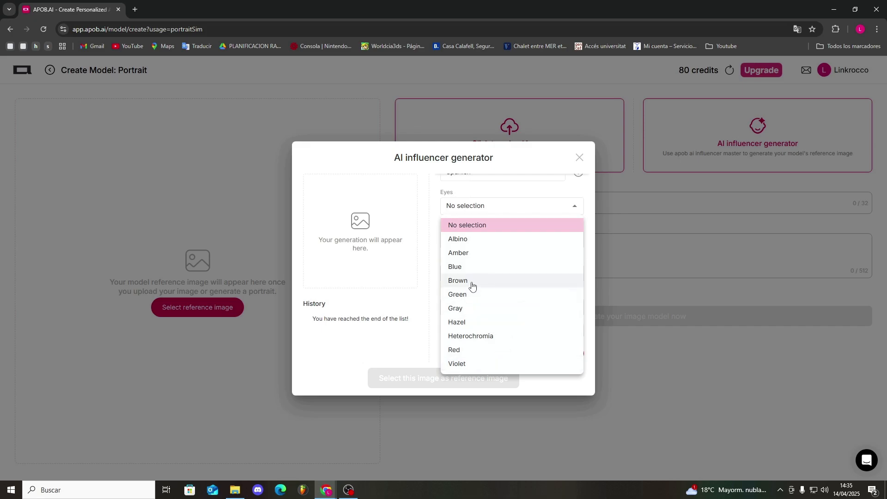
click(479, 365)
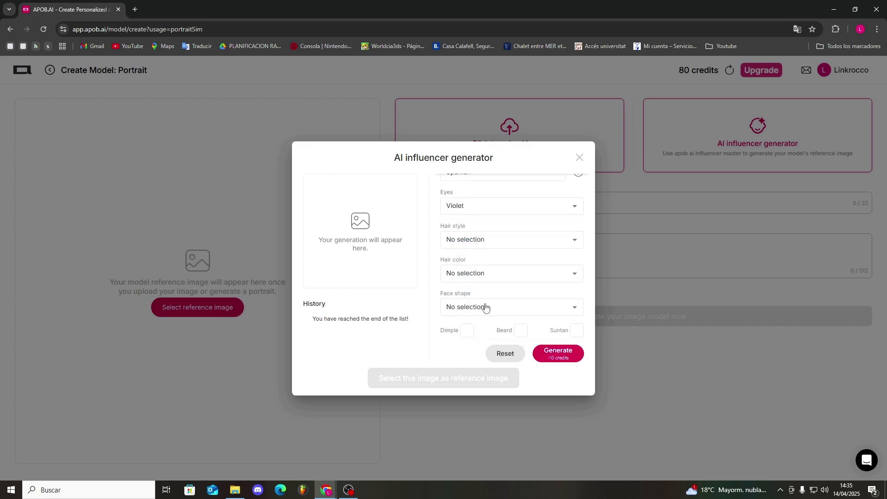
Give the influencer a Box fade hair style and Black hair color.
click(486, 239)
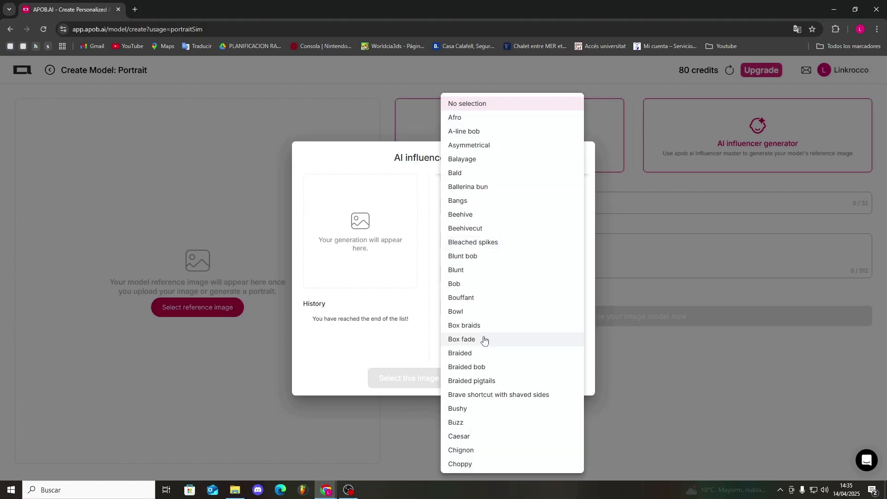
click(484, 340)
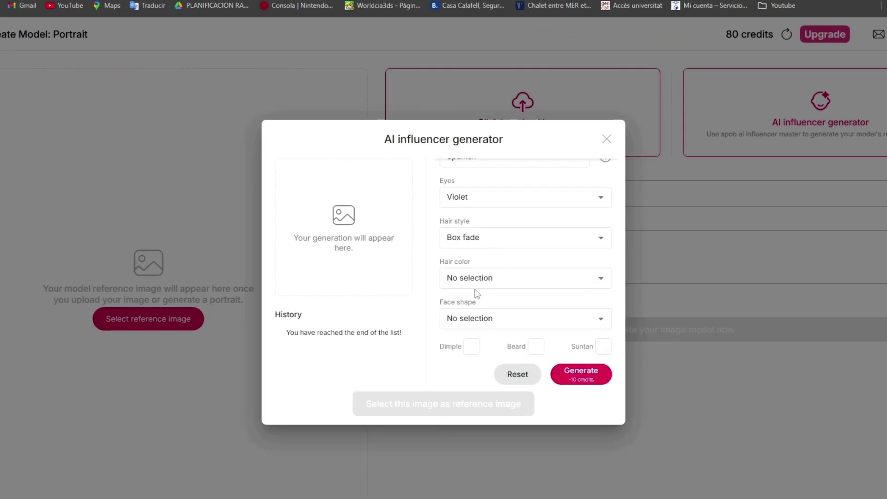
click(474, 275)
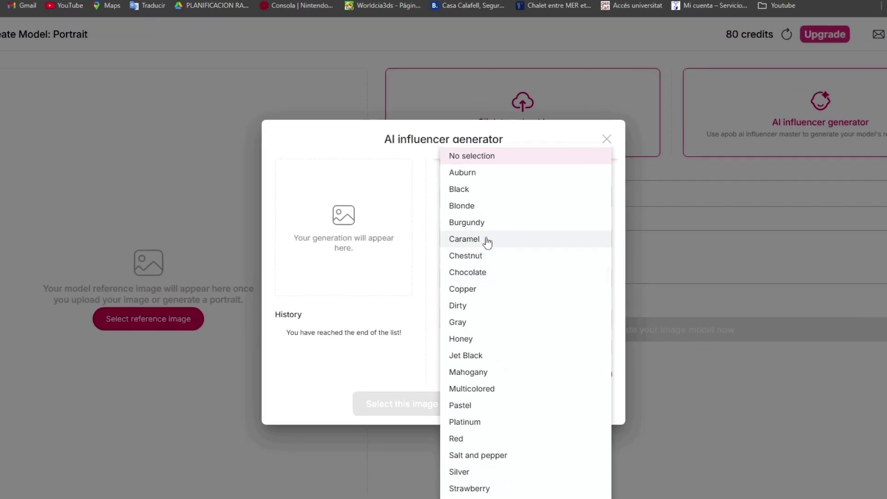
click(481, 208)
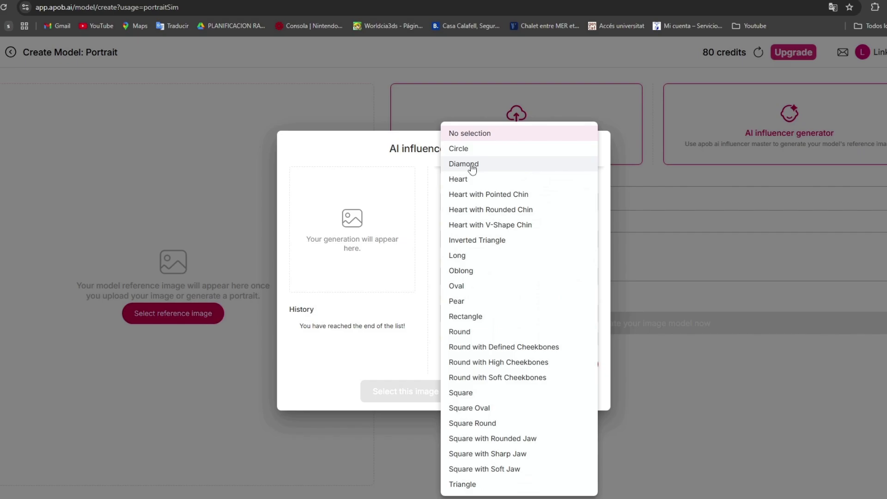
Choose the Diamond face shape and enable the Dimple and Beard options for the influencer.
click(463, 164)
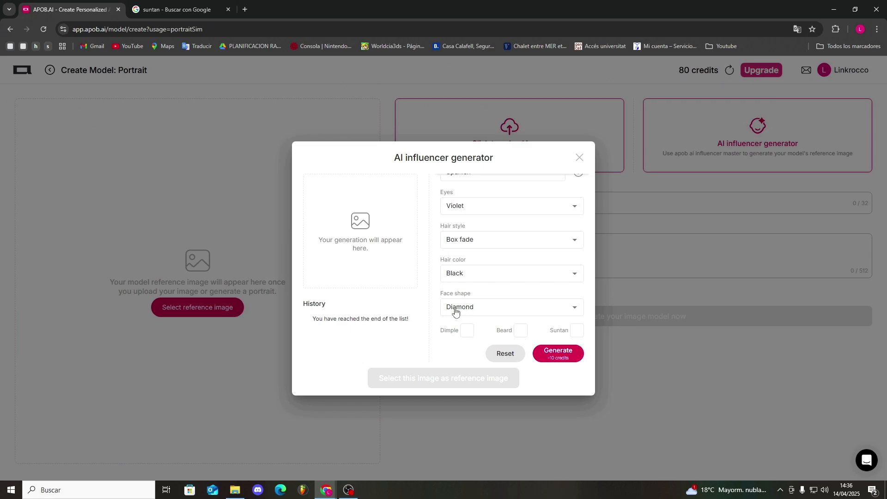
click(467, 331)
click(520, 331)
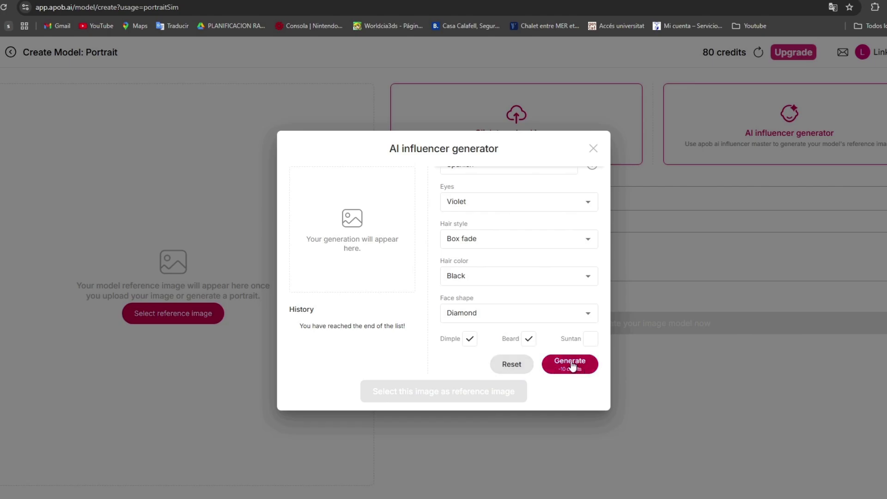
Generate the influencer portrait and select it as the model's reference image.
click(572, 366)
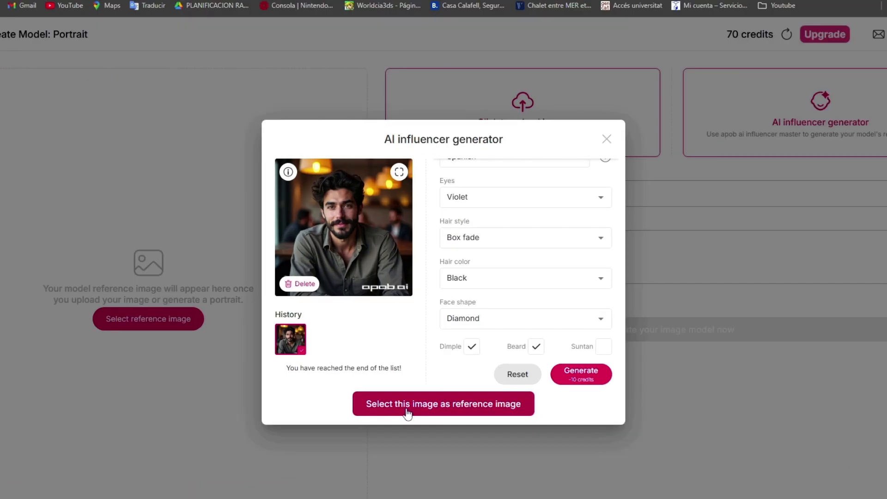
click(409, 414)
Name the portrait model Darius with the description MAAAAAN, keep it public and create the image model.
click(413, 197)
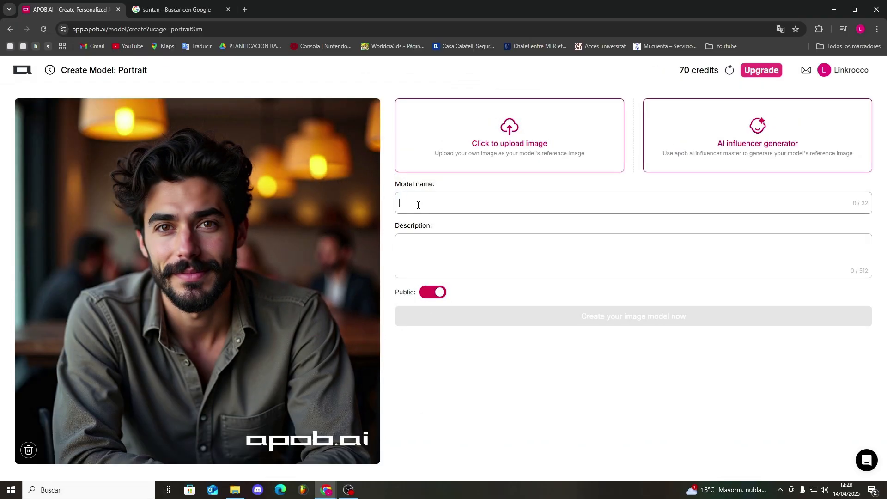
text(Darius)
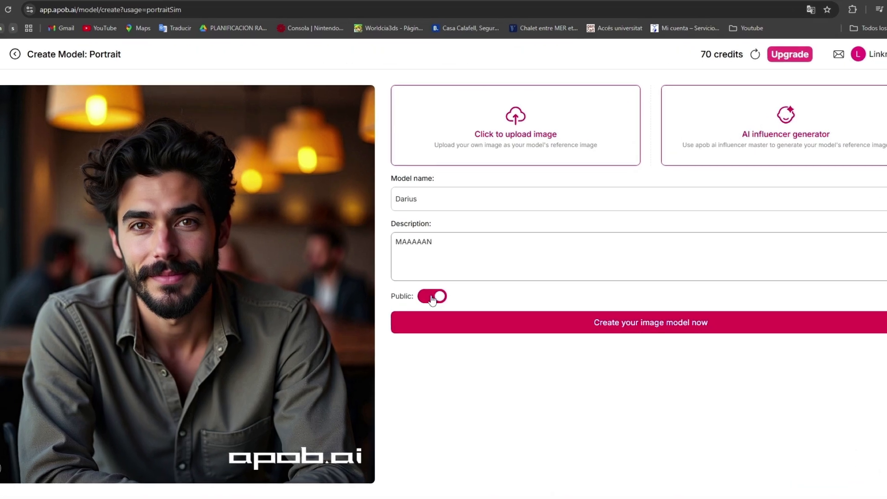
click(432, 294)
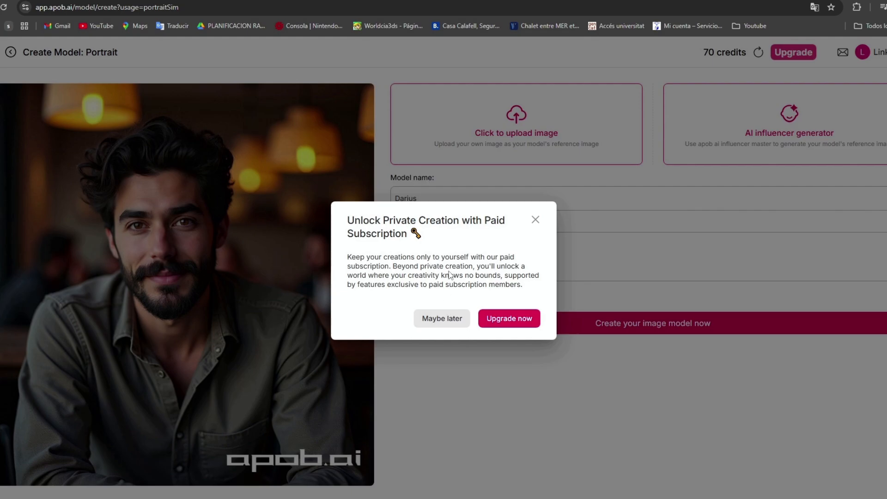
click(443, 318)
click(532, 339)
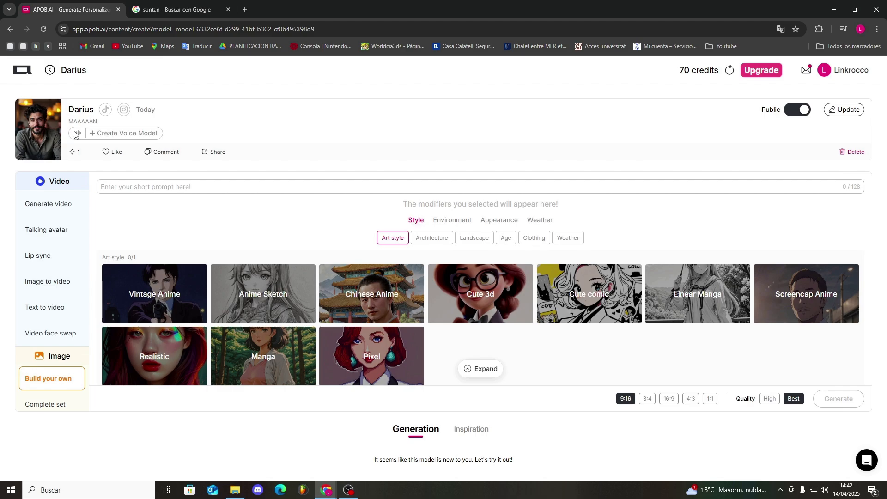
Examine the new model's voice option and its lists of video and image tools, including Video face swap.
click(93, 133)
click(590, 131)
scroll(28, 282, down, 3)
scroll(34, 268, up, 3)
scroll(32, 263, down, 3)
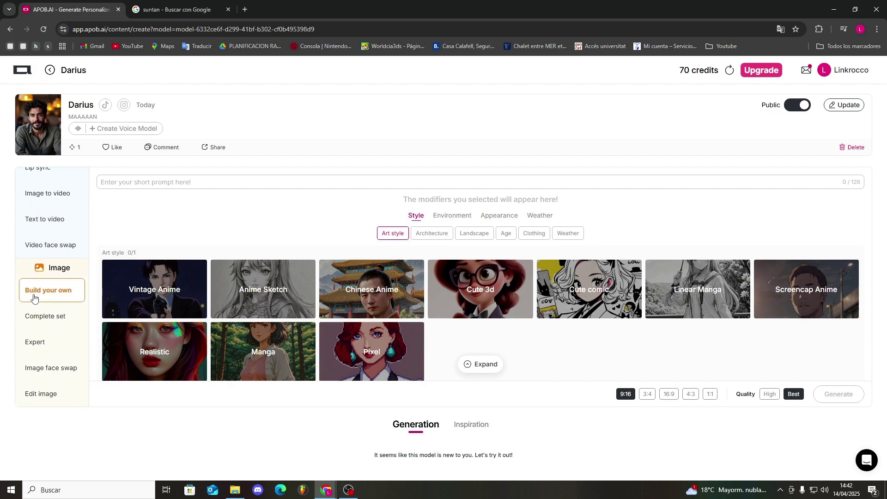
click(28, 245)
scroll(27, 251, down, 3)
scroll(51, 245, up, 3)
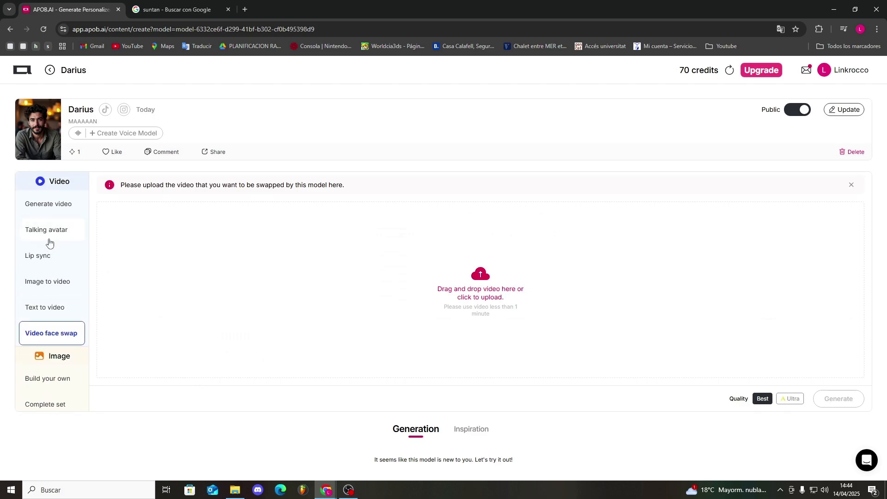
View the Generate video tool and the art styles of the Build your own image tool.
click(52, 203)
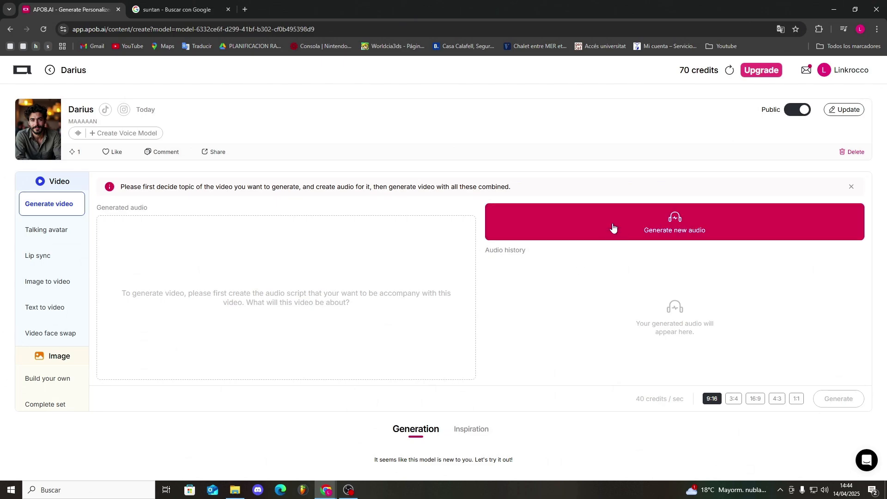
scroll(61, 336, down, 2)
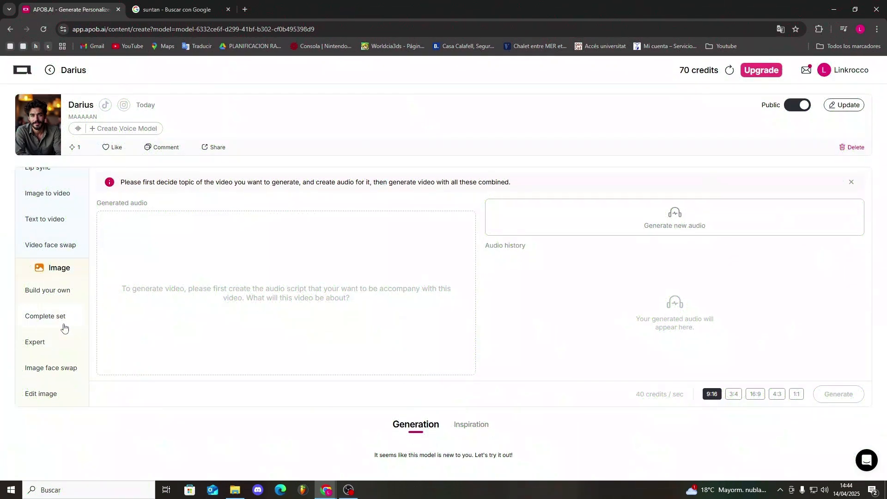
click(53, 293)
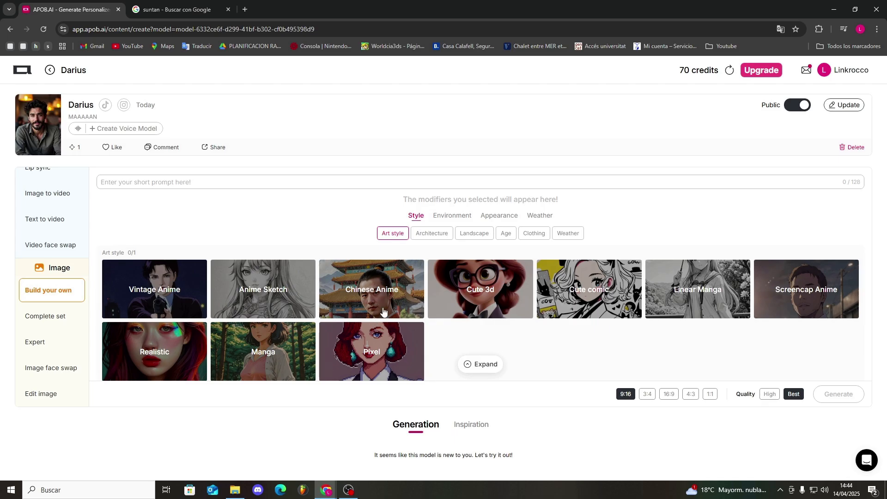
click(499, 303)
click(137, 200)
Browse the Complete set image themes from Travel through Trending and Anime to Linkedin Headshots.
click(76, 317)
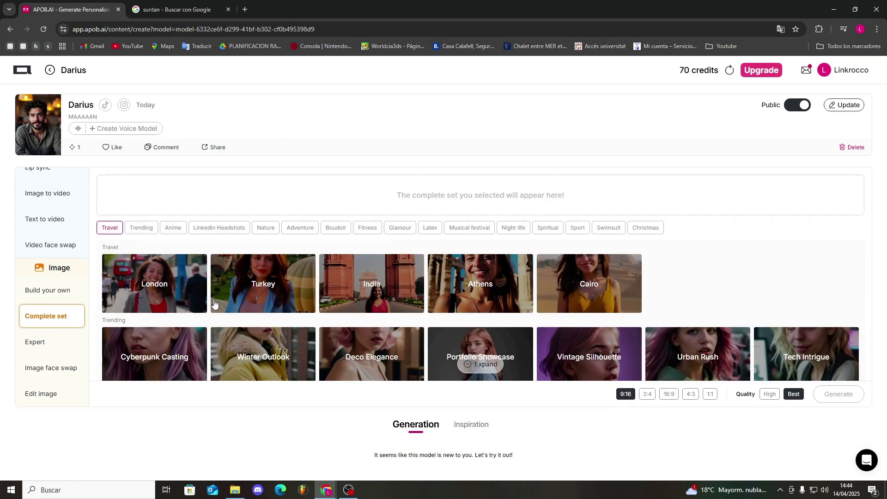
scroll(277, 319, down, 1)
scroll(296, 319, down, 3)
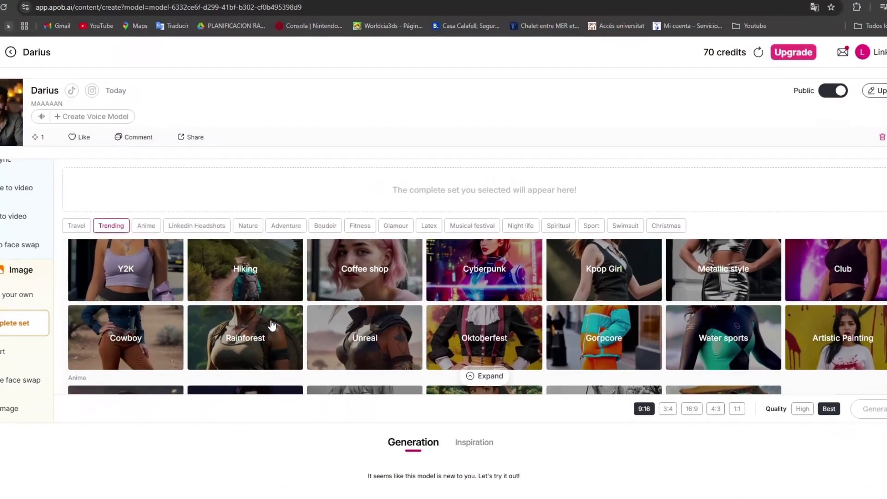
scroll(295, 319, down, 3)
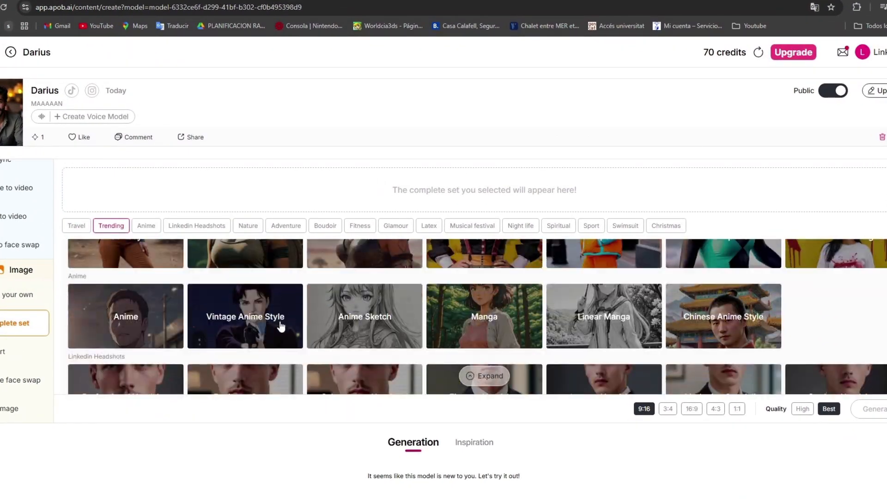
scroll(280, 325, down, 1)
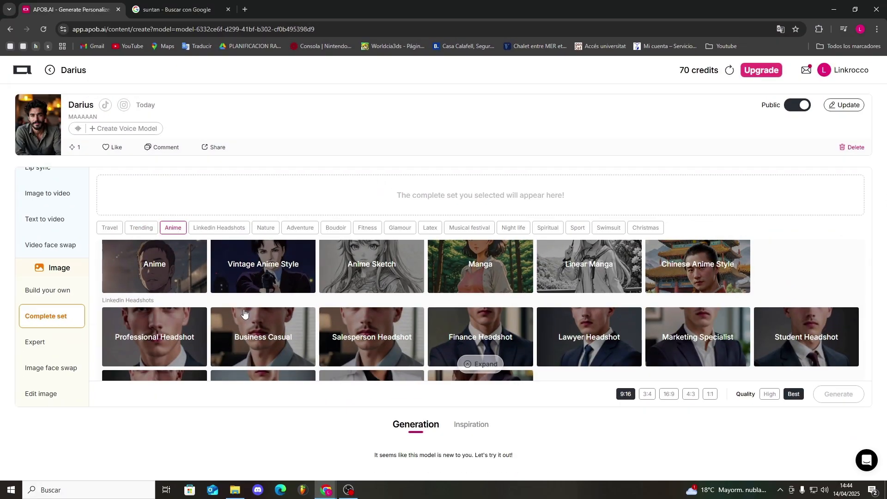
View the Expert image tool with its prompt and negative prompt fields.
click(28, 349)
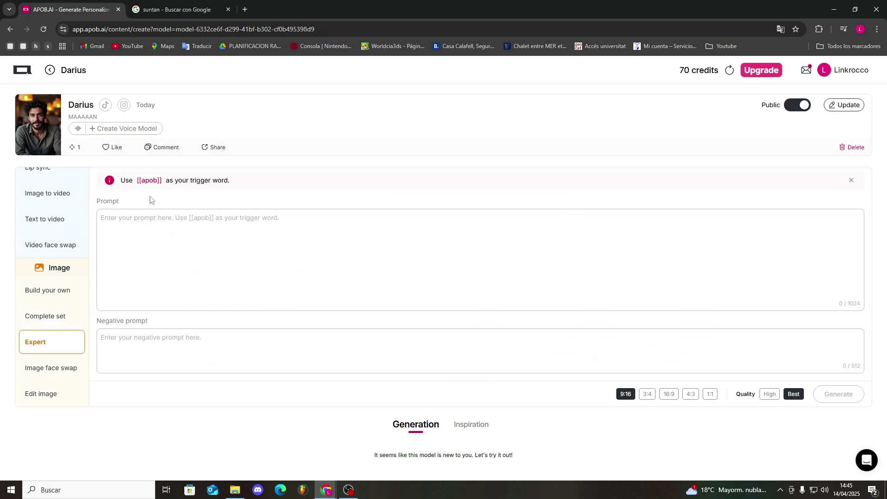
click(144, 218)
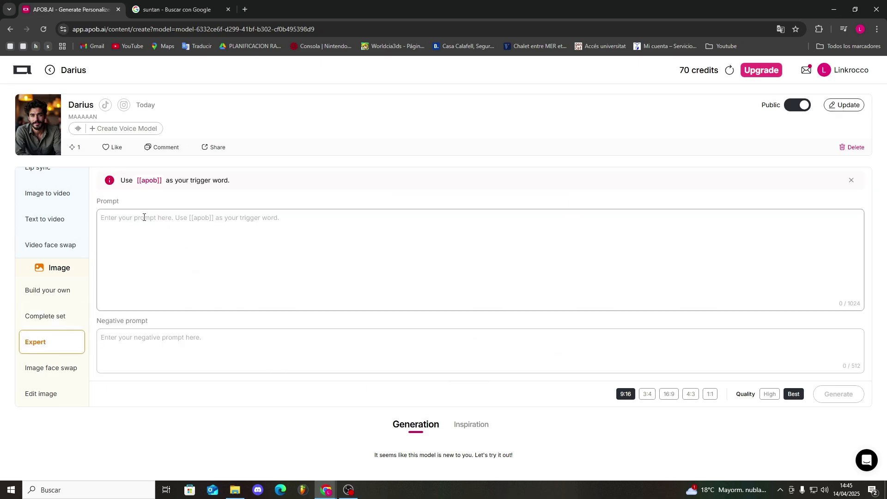
click(170, 338)
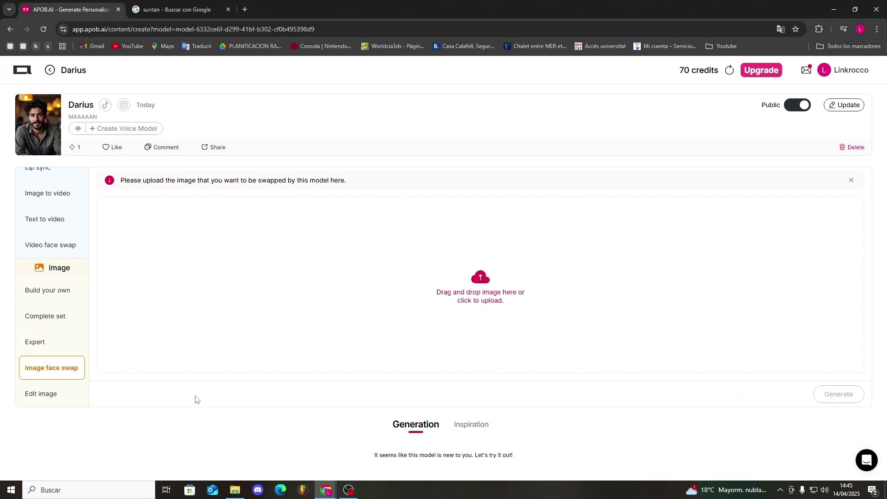
Generate images of the model with the Cairo complete set in 16:9 format and High quality.
click(86, 316)
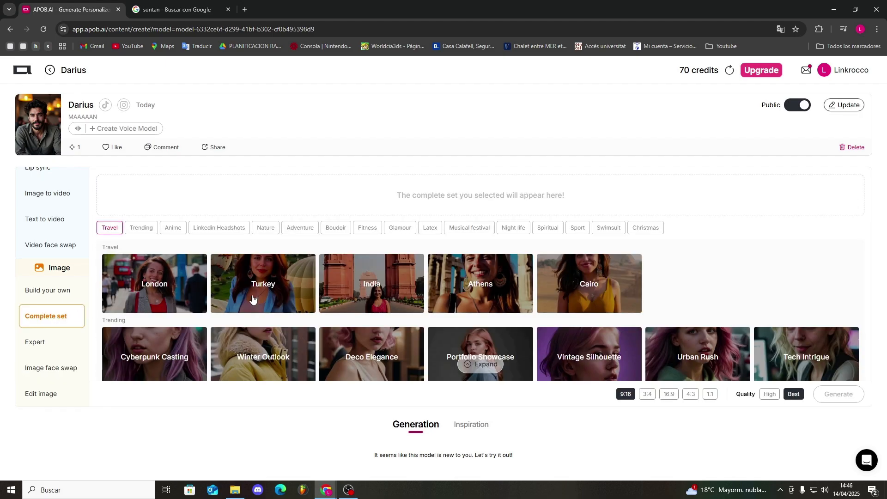
click(585, 295)
click(669, 394)
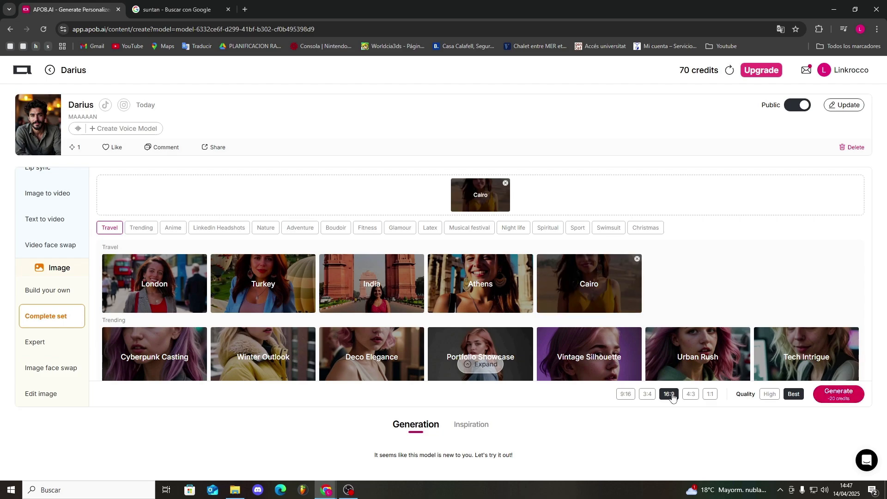
click(770, 396)
click(794, 395)
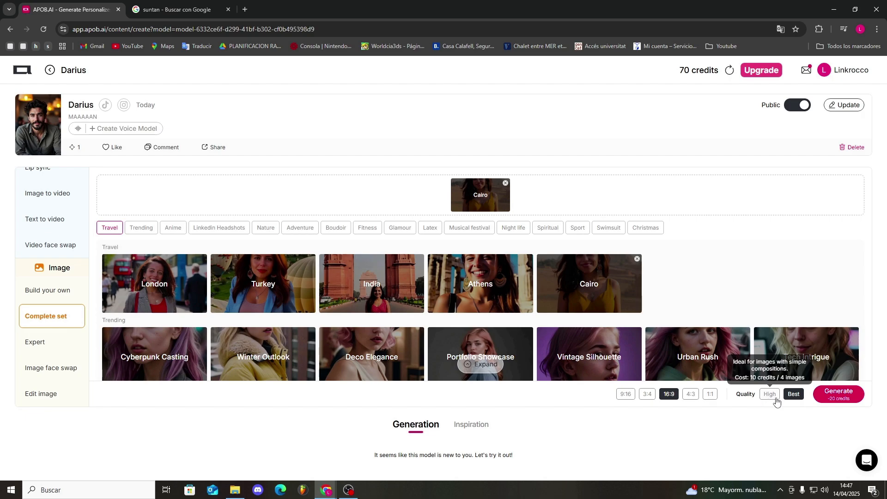
click(777, 400)
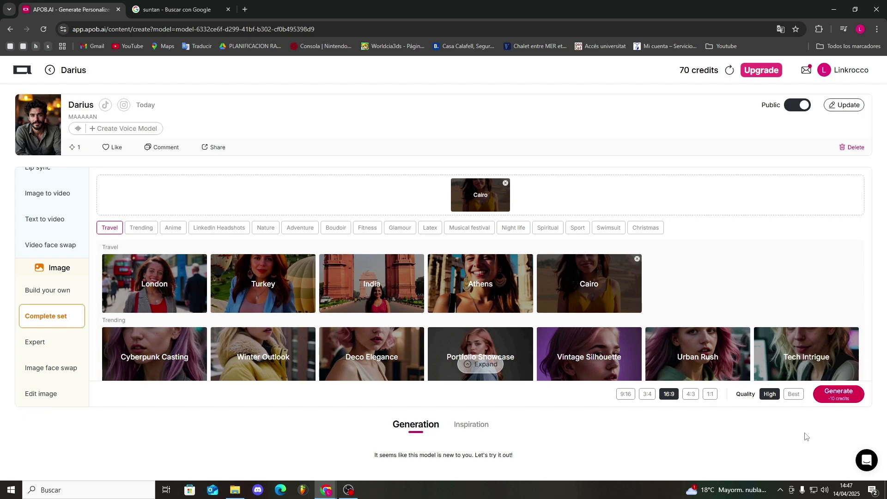
click(827, 398)
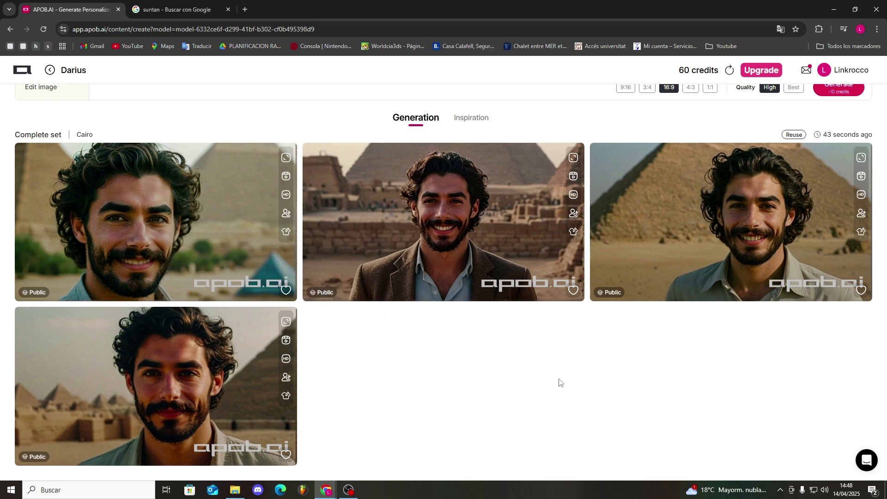
Examine the generated Cairo images, enlarging the one with the light shirt in front of the pyramid.
scroll(468, 353, up, 6)
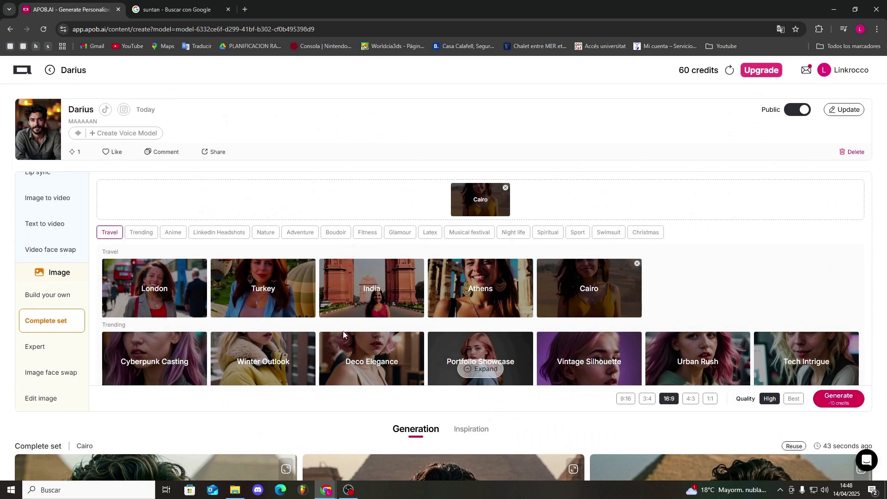
scroll(365, 307, down, 6)
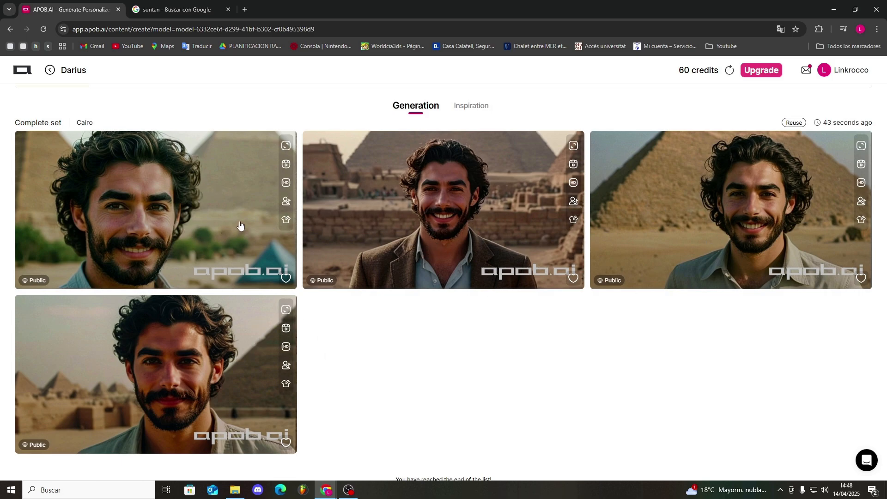
scroll(423, 249, up, 3)
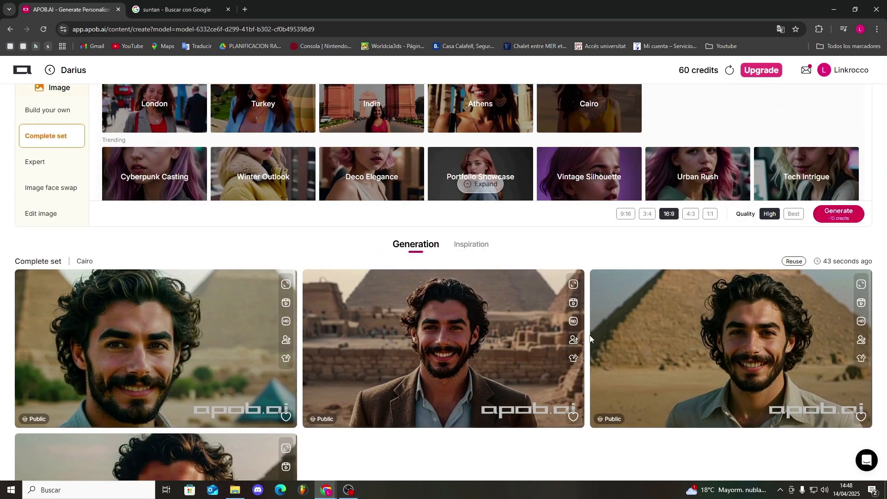
click(698, 373)
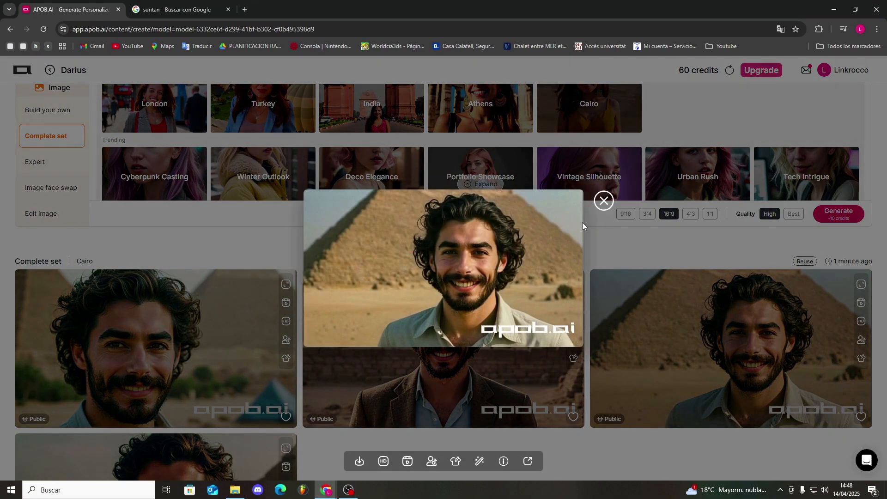
click(604, 202)
scroll(482, 342, down, 1)
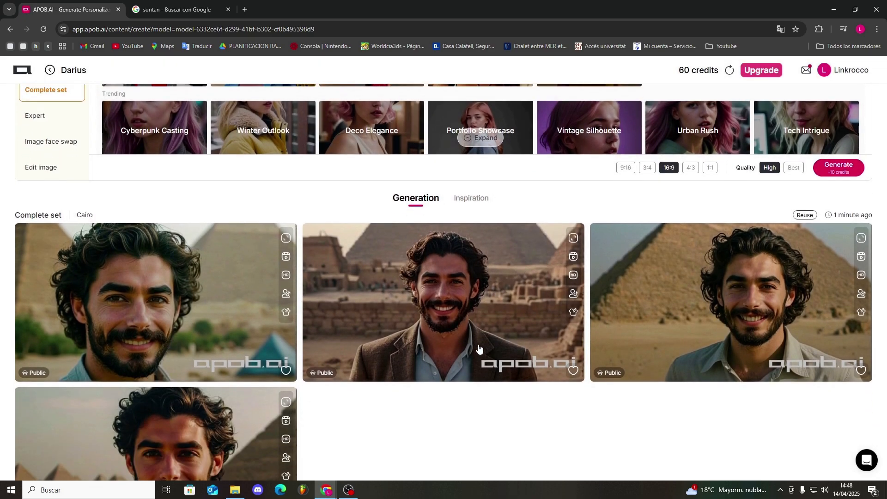
scroll(482, 342, down, 2)
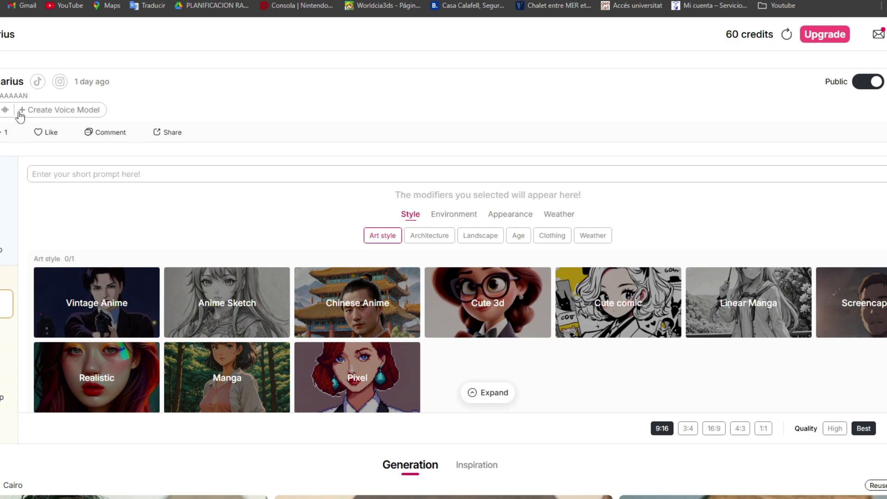
Start creating a voice model for Darius and set its language to English.
click(22, 112)
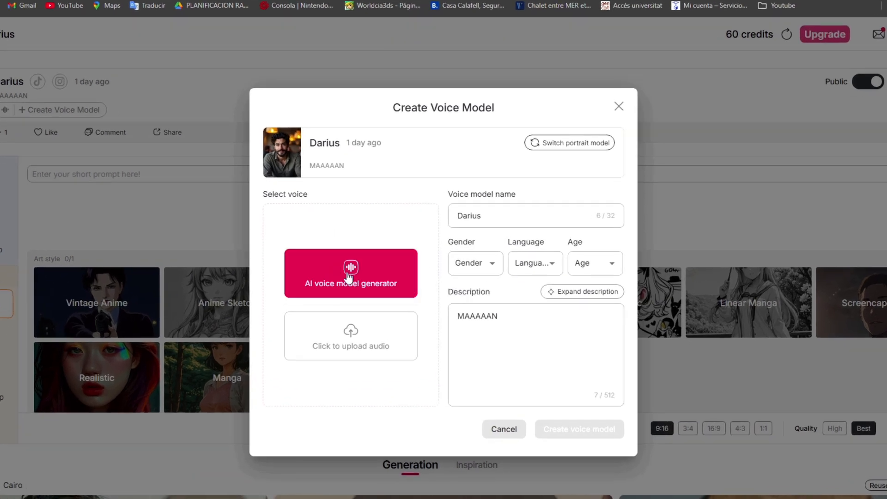
click(483, 267)
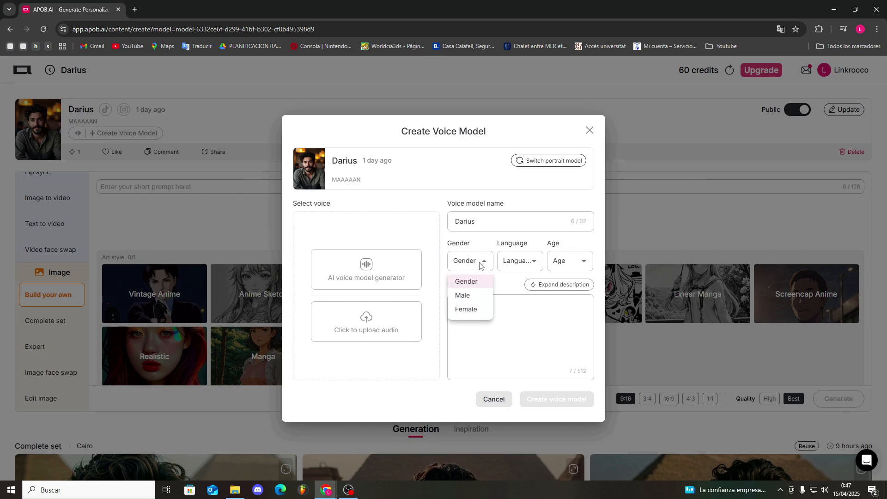
click(479, 263)
click(478, 263)
click(478, 262)
click(527, 261)
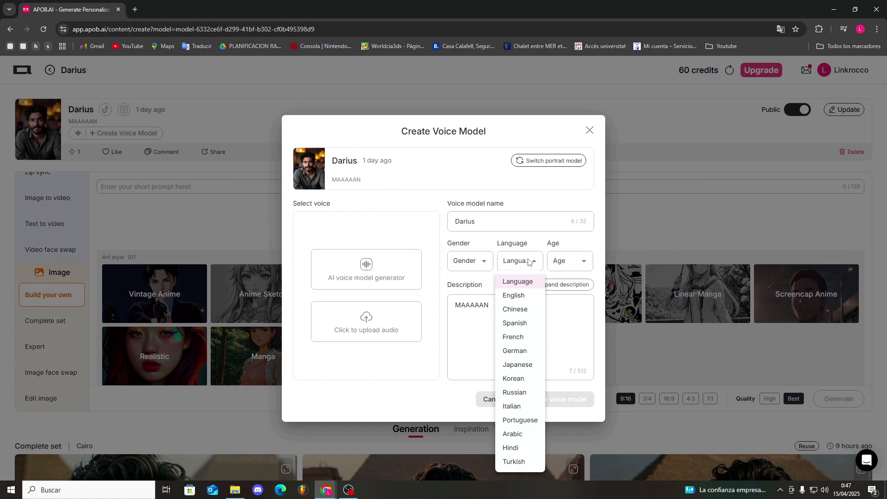
click(513, 295)
Set the voice model's age to Young and open the AI voice model generator.
click(573, 261)
click(563, 296)
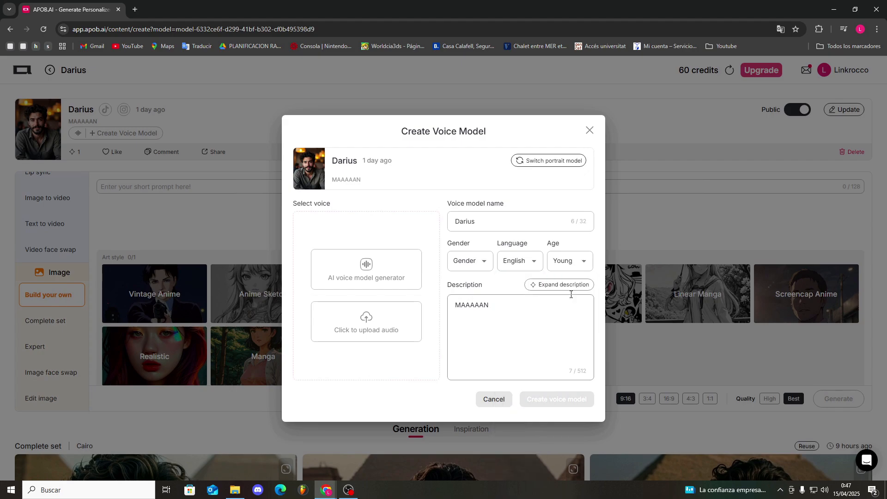
click(567, 266)
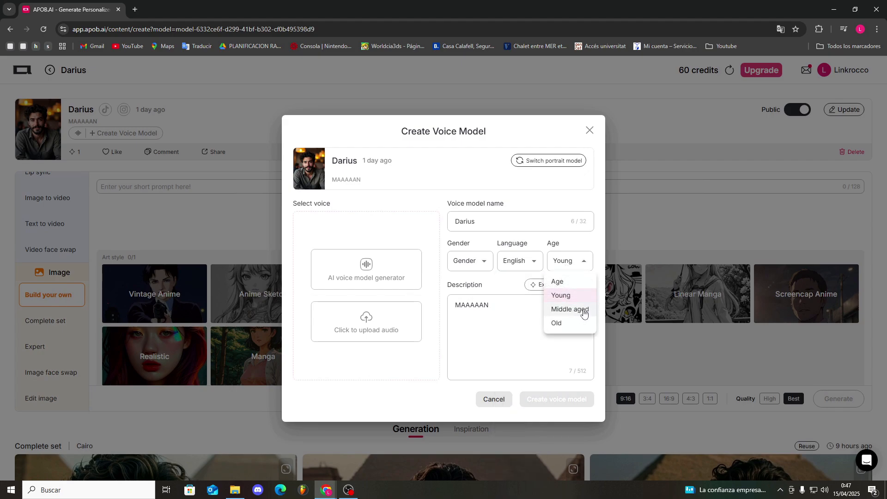
click(580, 261)
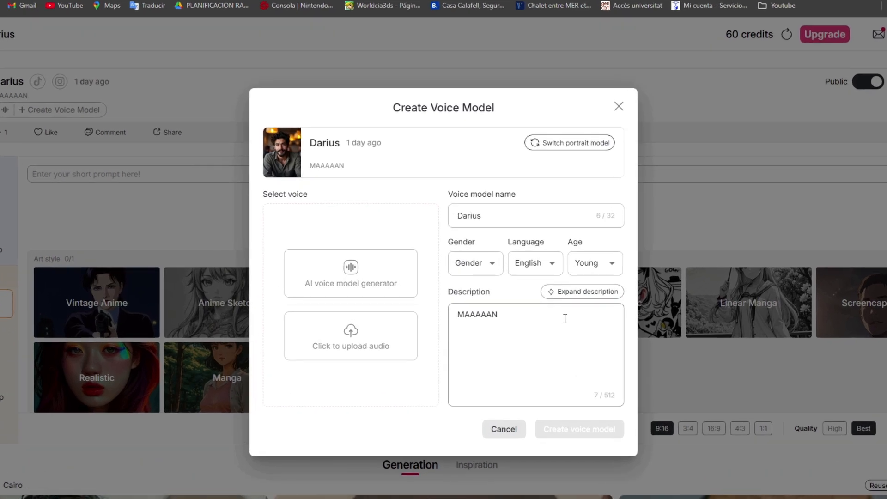
click(367, 284)
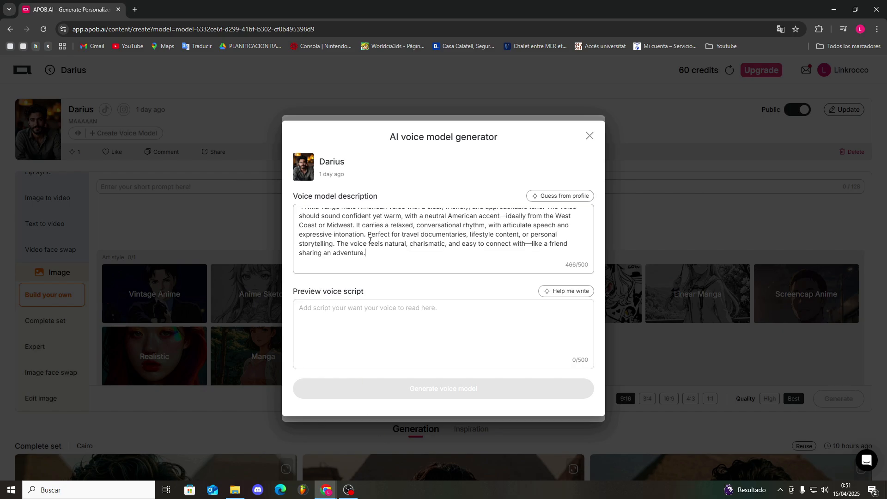
Remove the stray quotation mark from the start of the voice model description.
key(ctrl+a)
click(441, 251)
scroll(319, 223, up, 1)
click(306, 213)
key(BackSpace)
Enter a preview script beginning "Hey there, I'm glad you stopped by" about the world's incredible places, and generate the voice model.
click(346, 309)
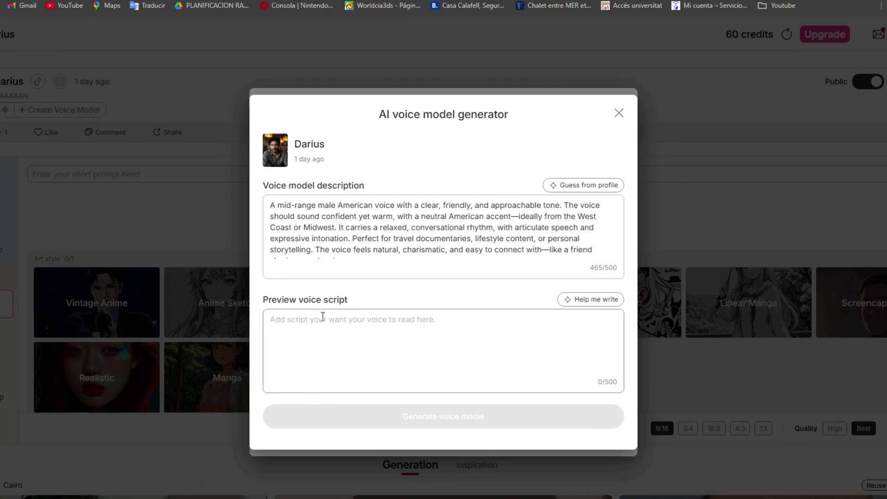
text(Hey there, I'm glad you stopped by. You know, the world’s full of incredible places—some just around the corner, others halfway across the globe. But no matter where you go, it’s the stories, the people, and the little moments that make the journey worth it. So take a breath, pack light, and let’s see where the road takes us. Because the best adventures? They’re the ones you never planned.)
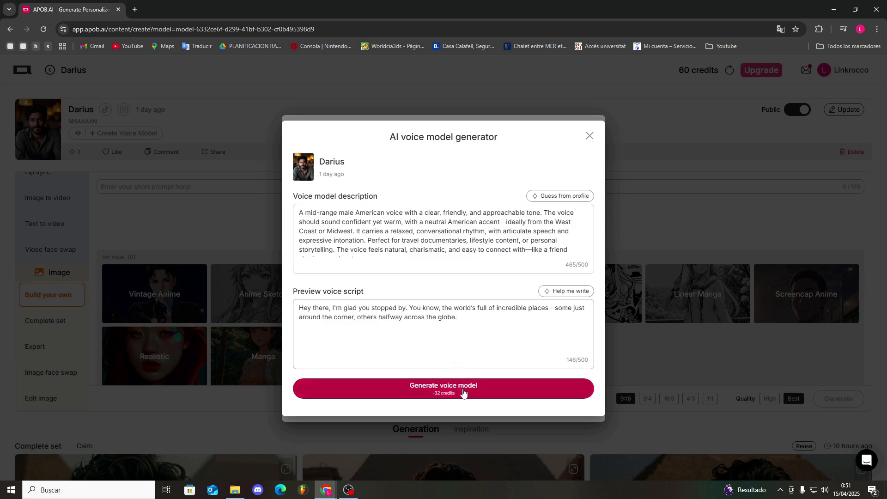
click(462, 391)
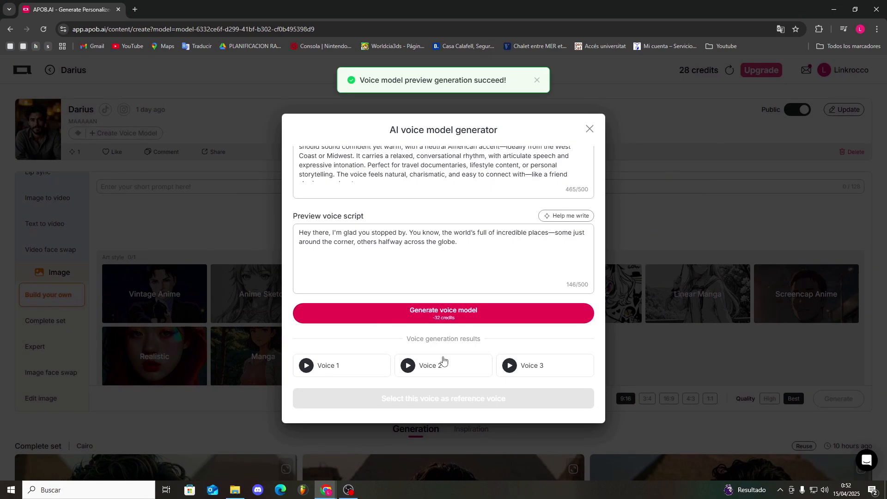
Listen to the generated voices, choose Voice 3 as the reference voice and create the voice model from it.
click(306, 365)
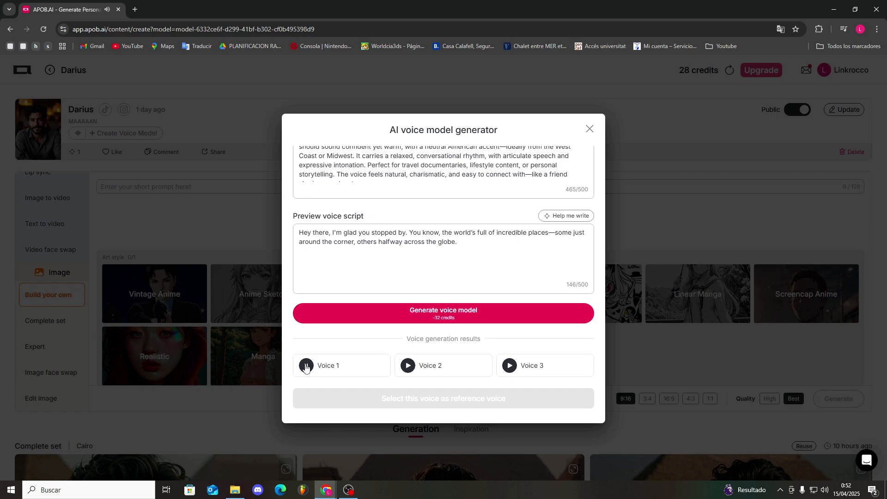
click(406, 366)
click(545, 368)
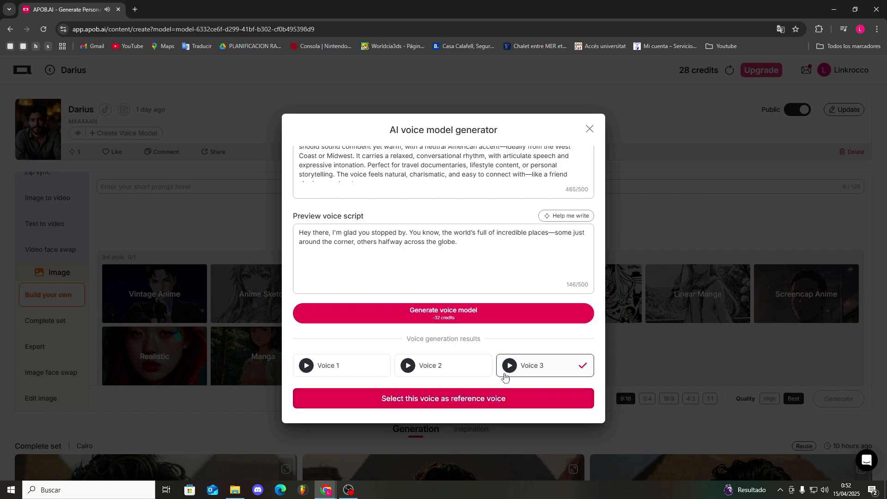
click(470, 403)
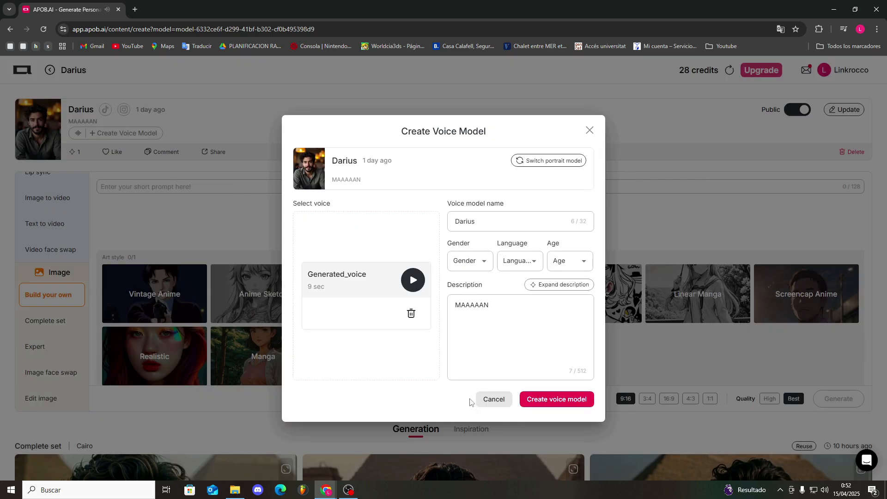
click(552, 403)
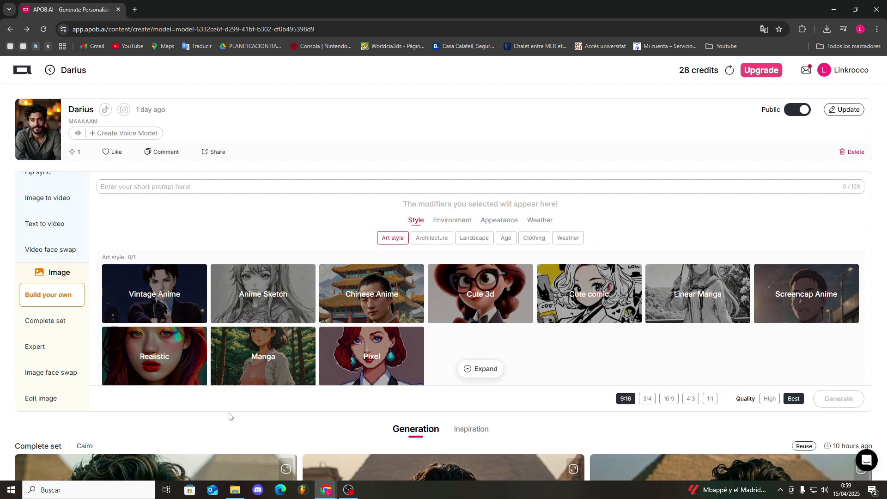
Upload the photo of the man in a black T-shirt on a motorcycle for Image face swap and generate it.
click(64, 376)
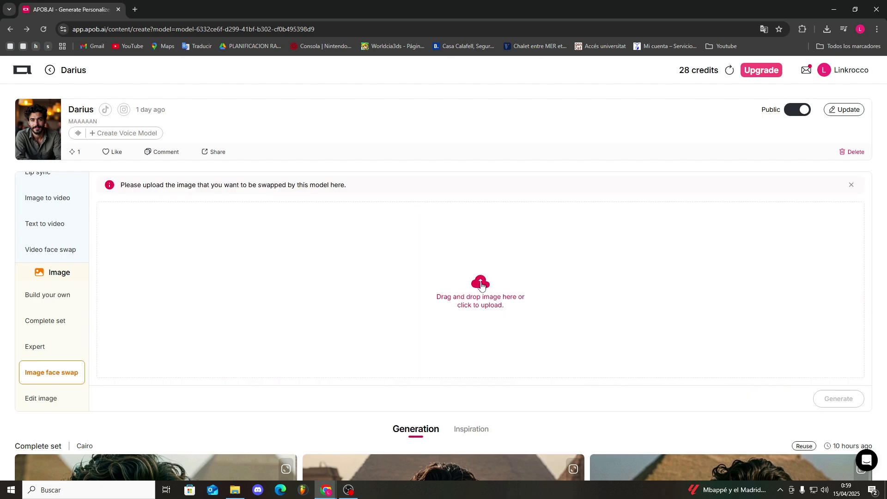
click(491, 291)
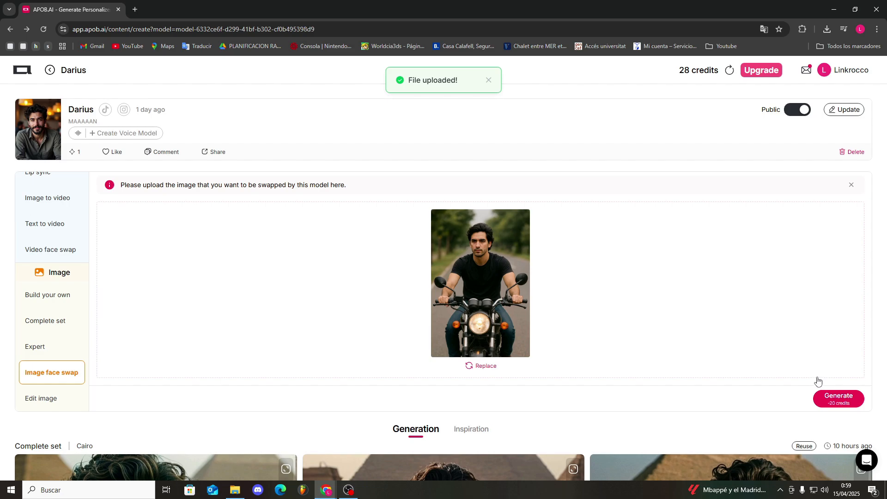
click(839, 398)
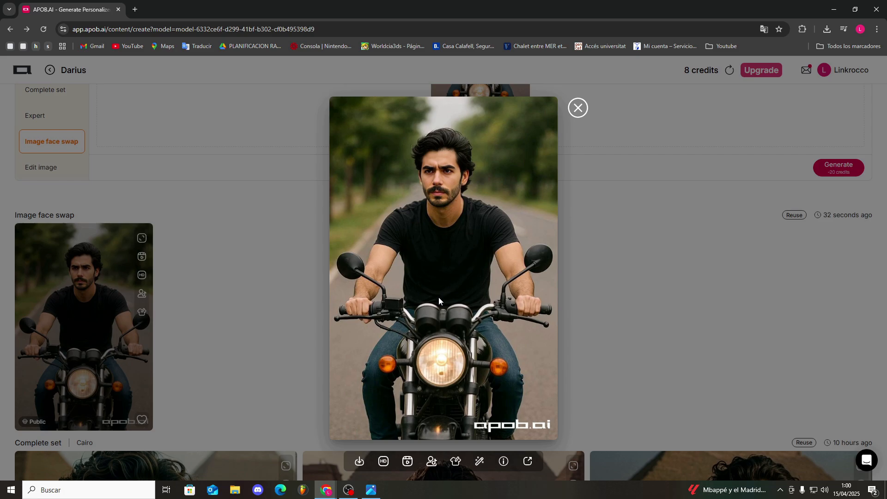
Compare the face-swapped motorcycle image with the original image (2).png, zooming in on the original's face, and close both.
click(371, 490)
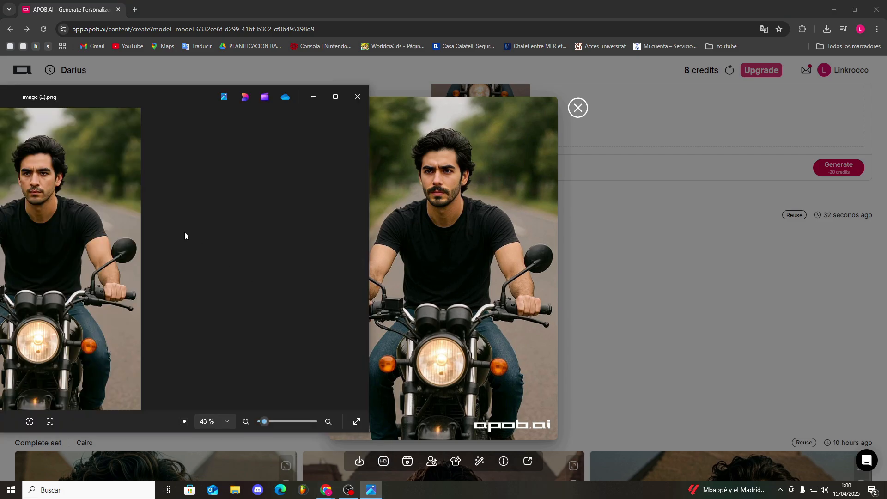
drag(77, 91, 102, 76)
scroll(81, 172, up, 3)
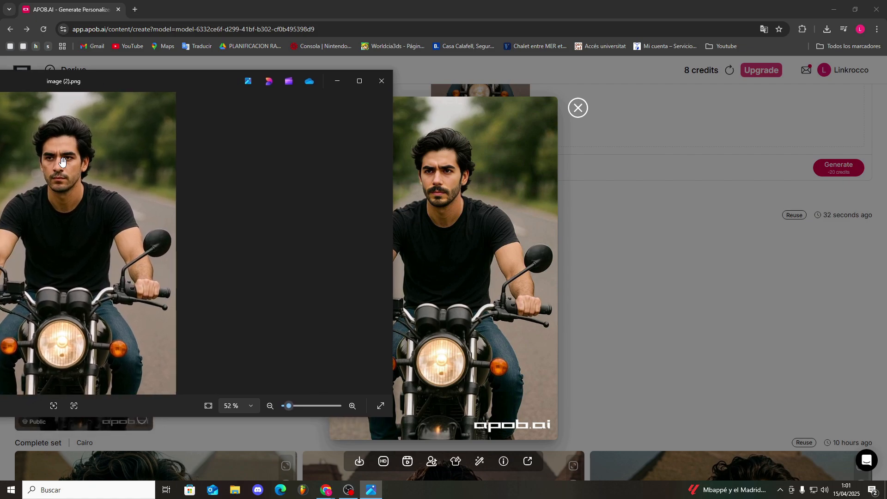
scroll(81, 171, up, 1)
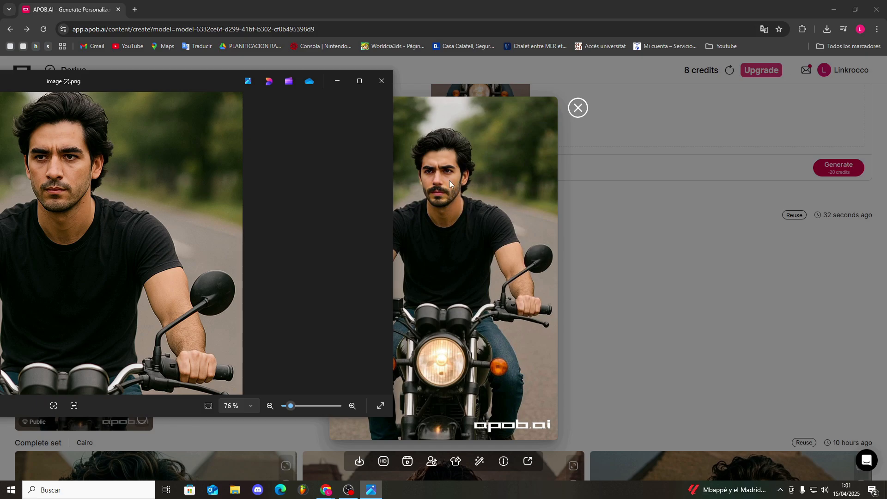
click(383, 82)
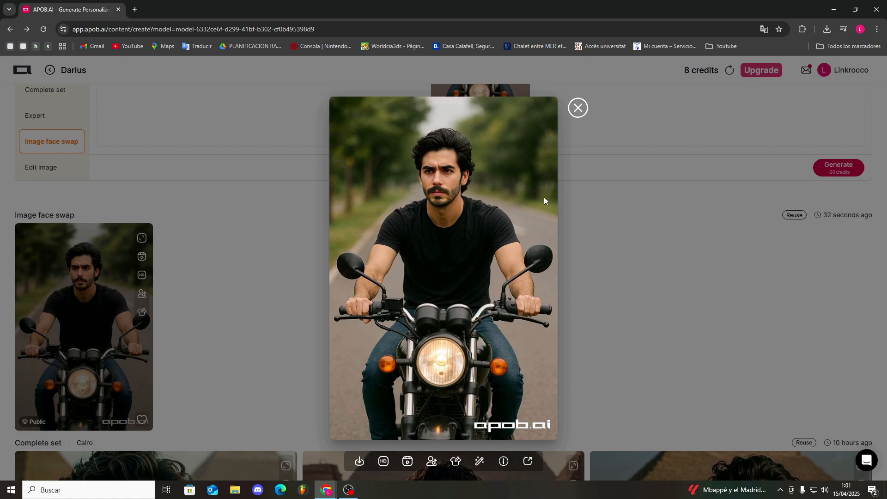
click(583, 110)
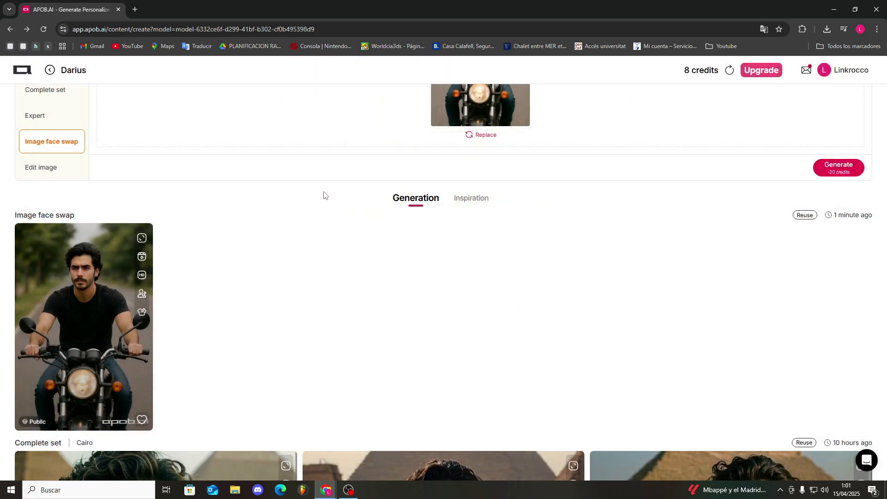
View the Video face swap tool and return to the list of generated images.
scroll(319, 195, up, 5)
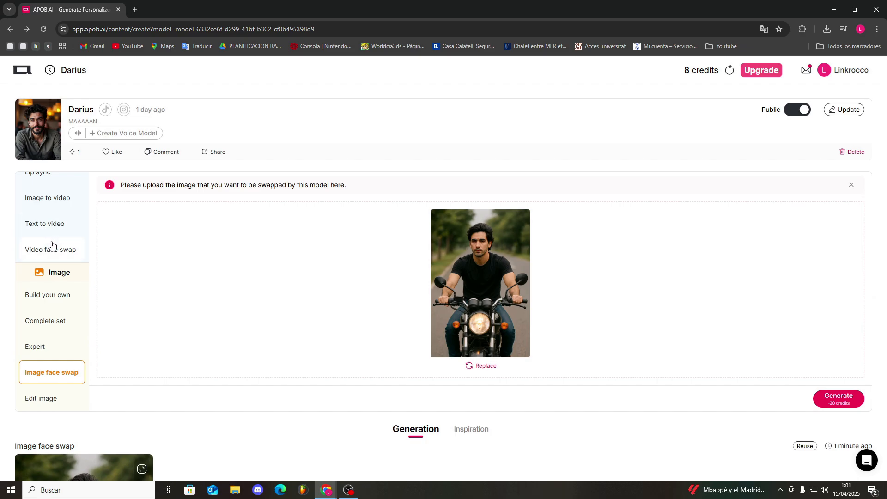
click(51, 249)
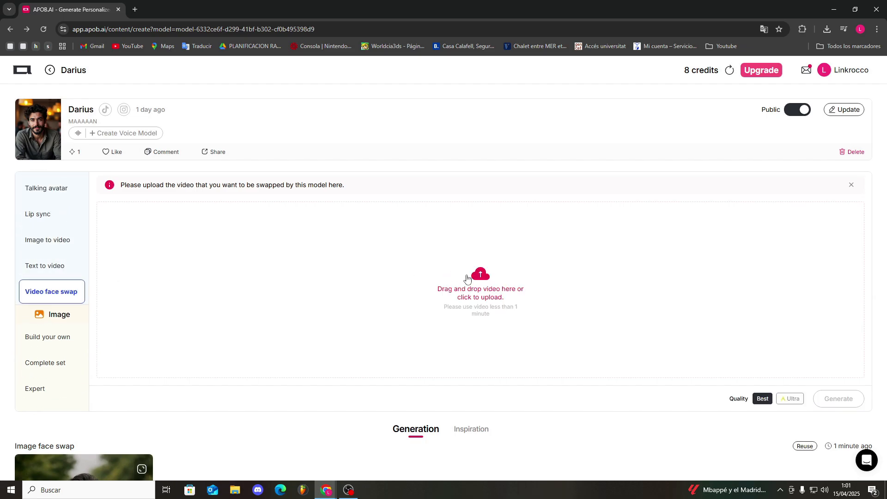
scroll(352, 348, down, 3)
scroll(351, 322, down, 2)
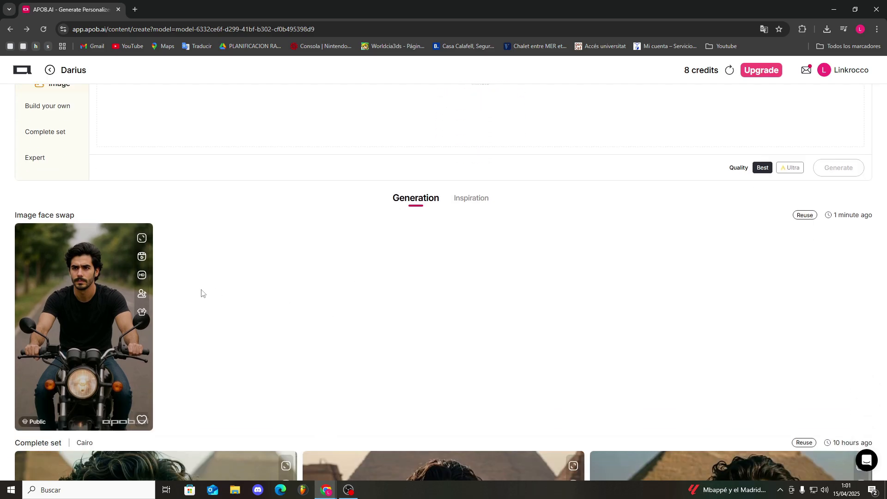
Use the face-swapped motorcycle image as the reference image for Image to video.
click(142, 257)
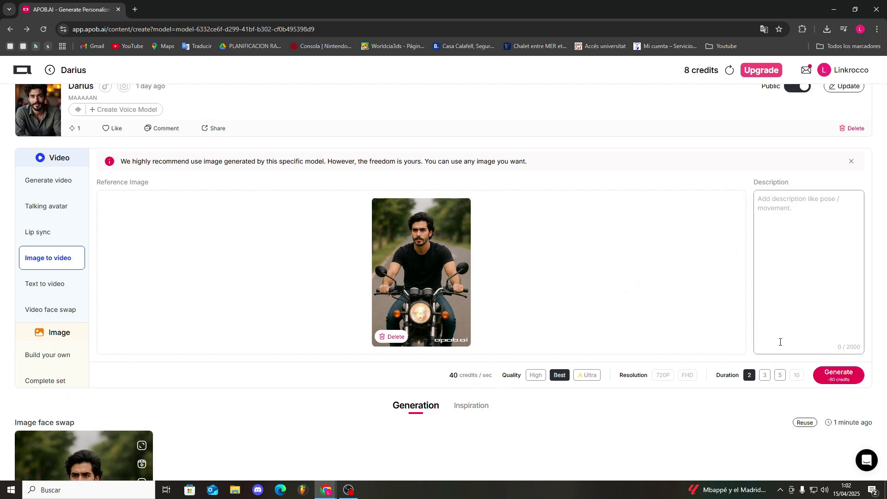
click(793, 207)
click(593, 420)
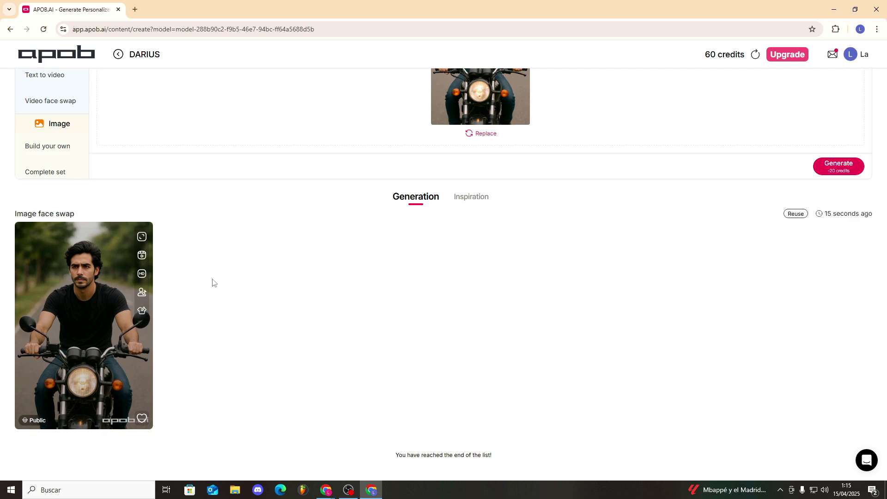
View the new motorcycle face swap enlarged, load it into Image to video, try Ultra quality and settle on High.
click(142, 237)
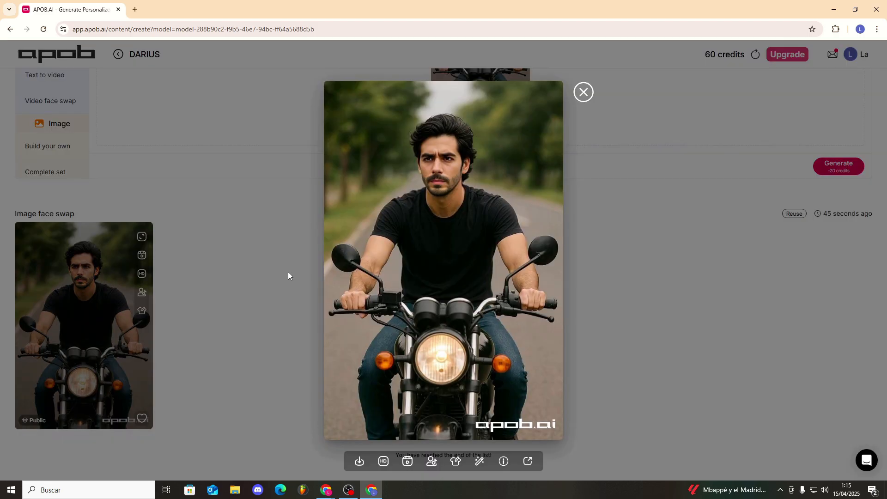
click(288, 272)
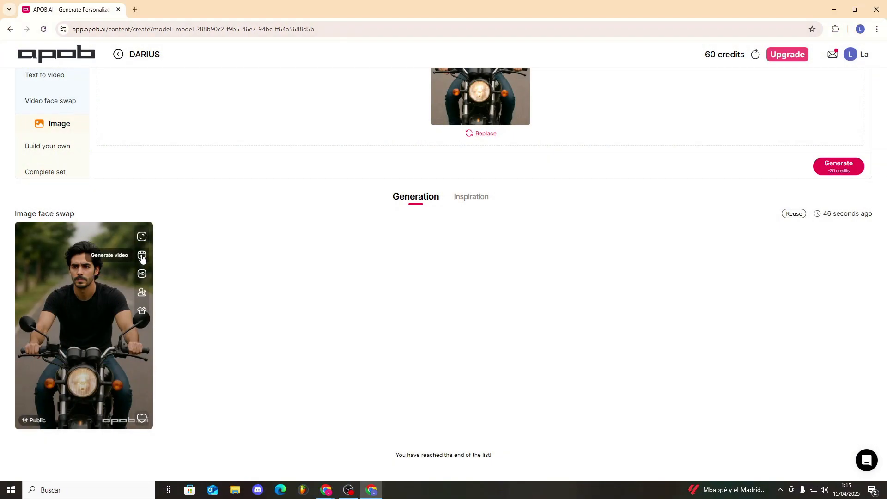
click(142, 257)
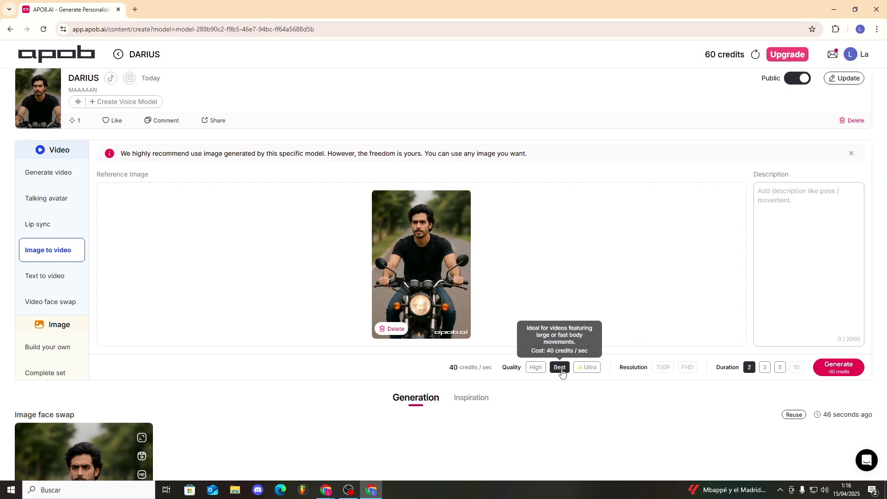
click(589, 368)
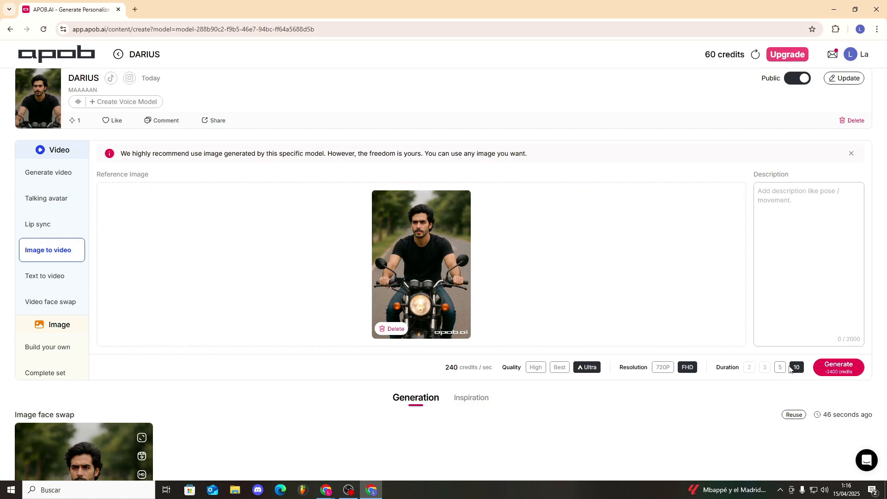
click(536, 367)
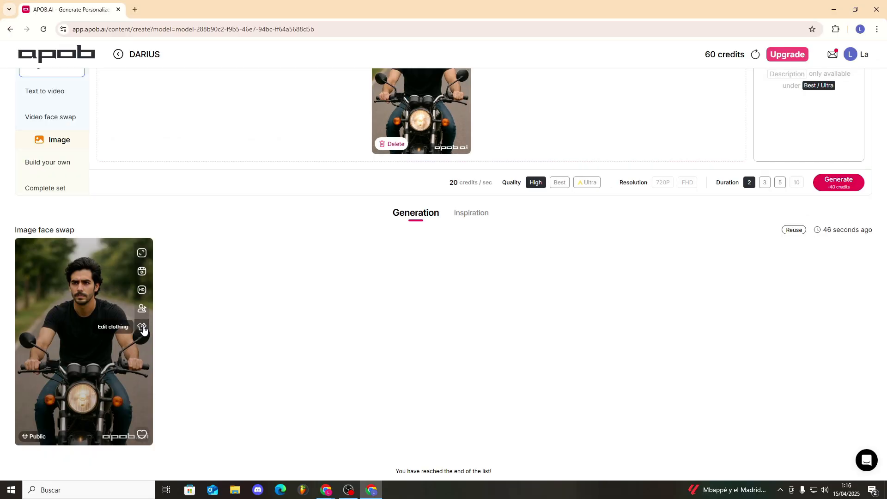
Upload the red checked shirt as clothing for the motorcycle image and generate the outfit change.
click(143, 328)
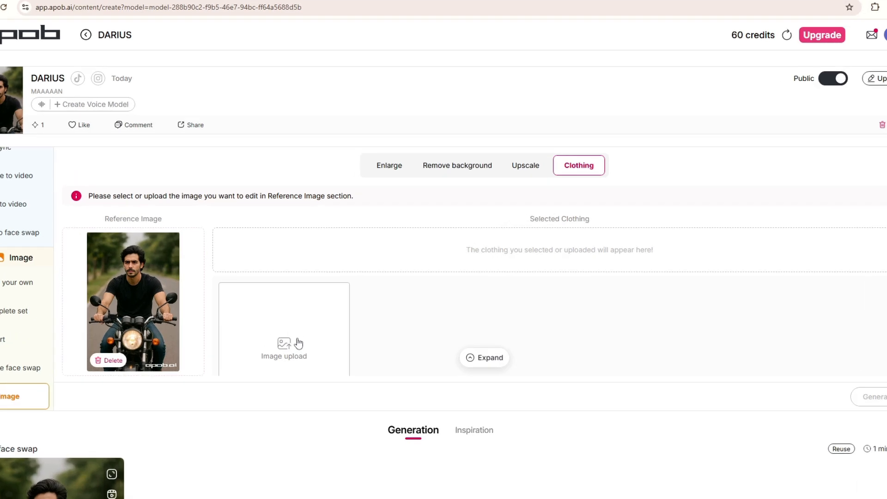
click(298, 343)
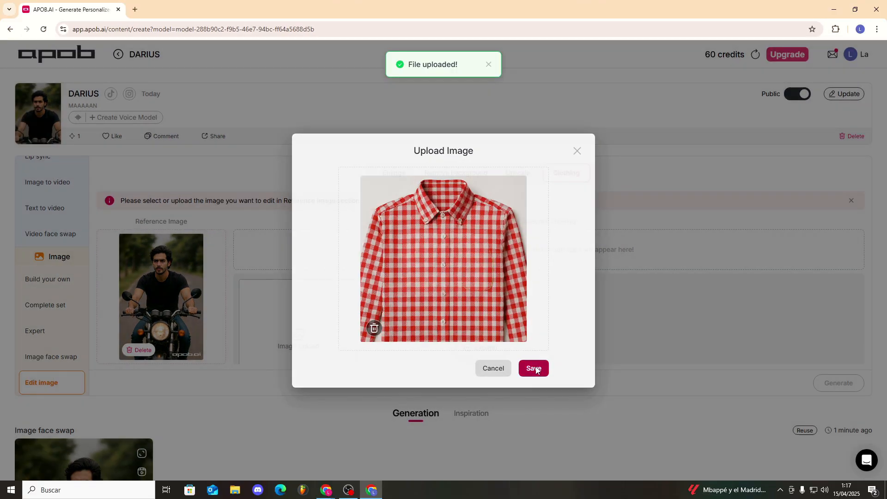
click(542, 380)
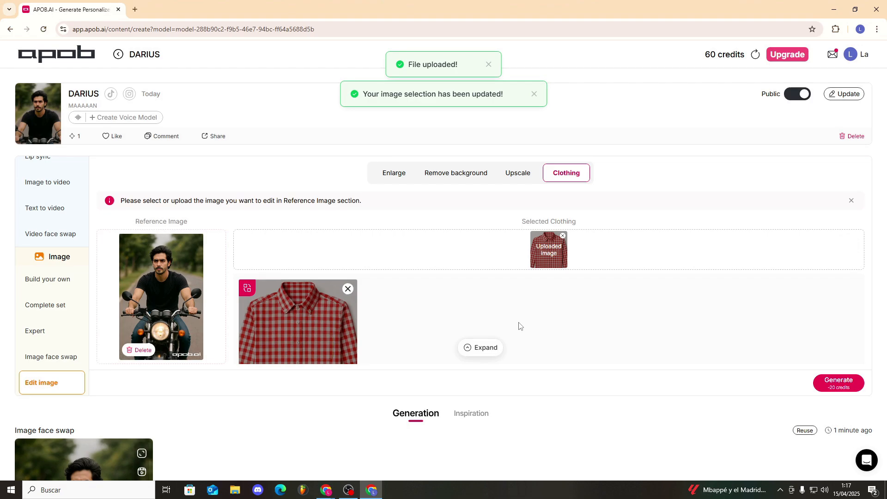
click(834, 383)
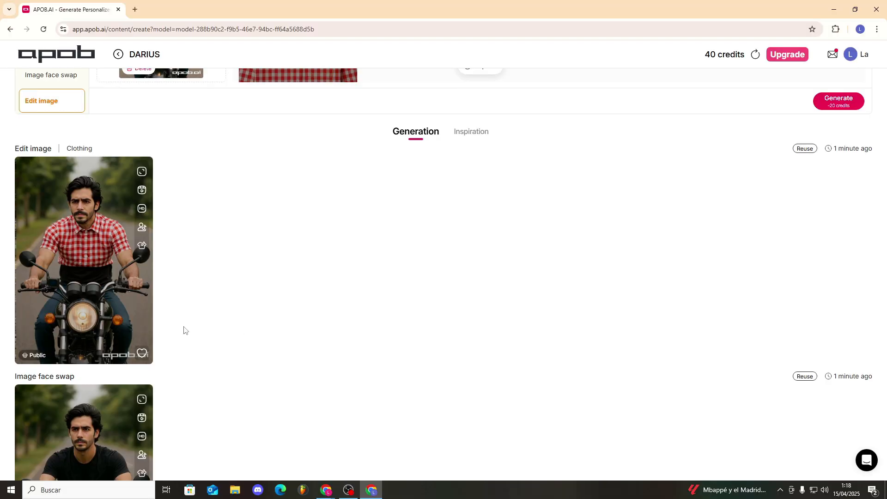
Examine the checked-shirt result enlarged and compare it with the black T-shirt face swap in the generation list.
click(75, 289)
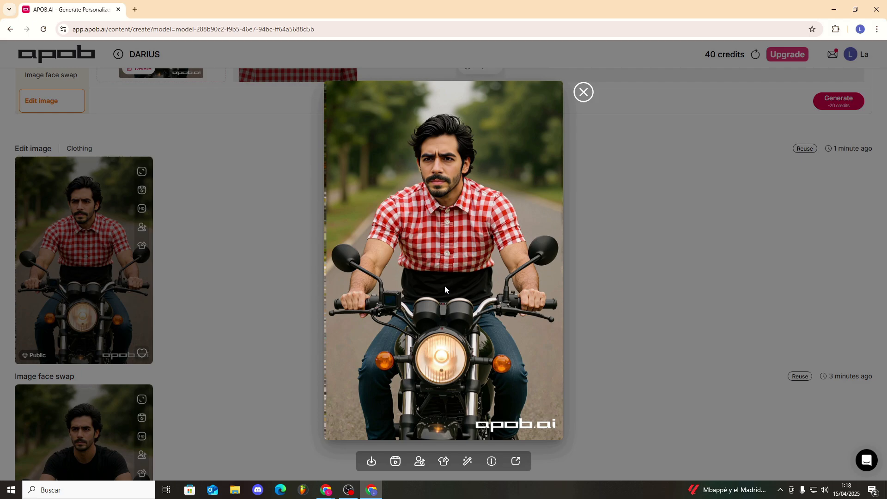
click(585, 93)
scroll(130, 354, down, 2)
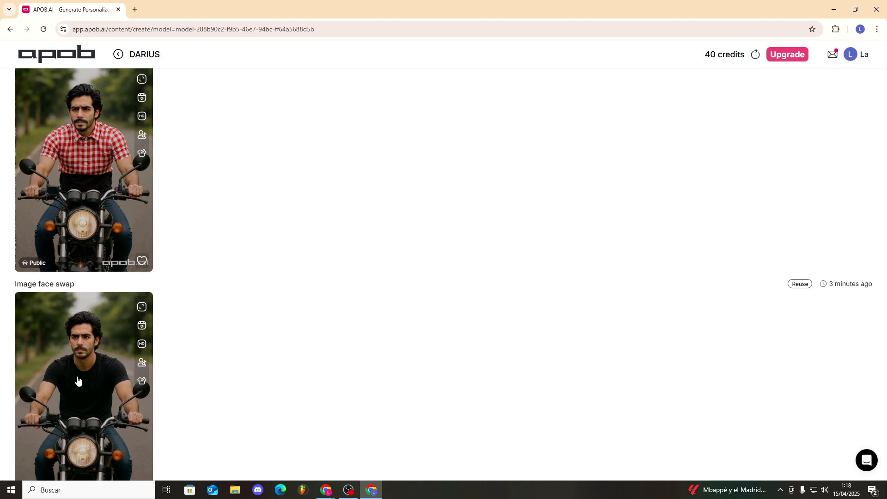
scroll(90, 323, up, 3)
scroll(99, 294, down, 2)
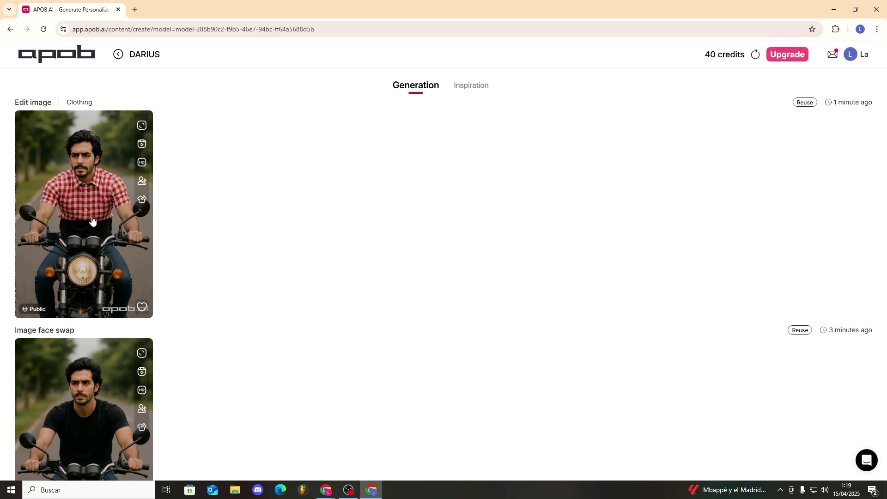
scroll(88, 235, down, 1)
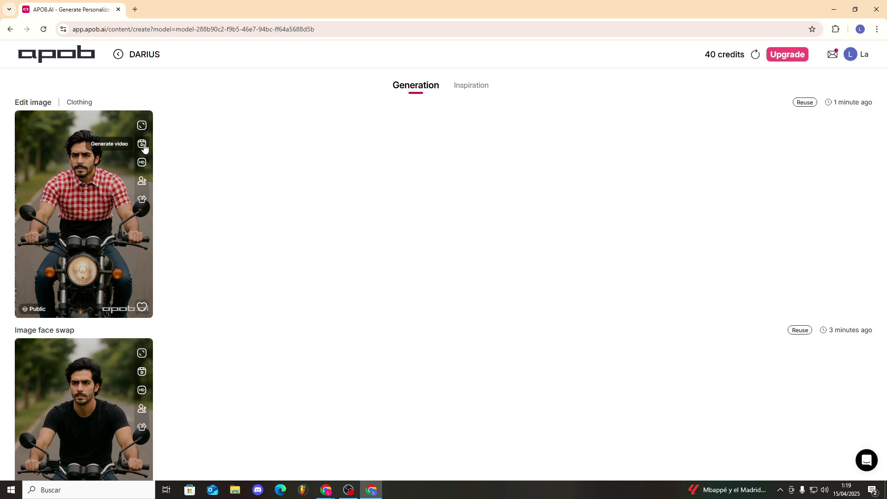
Use the red checked-shirt motorcycle image as the Talking avatar reference and look at the audio generation options.
click(142, 181)
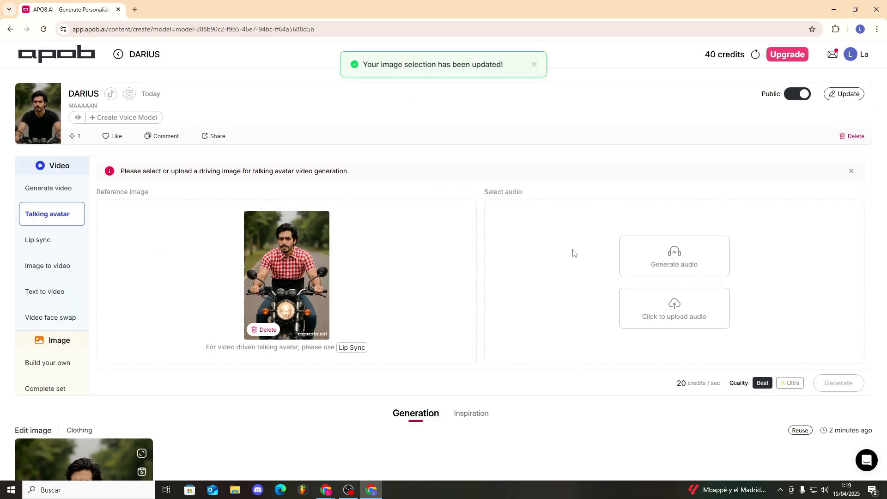
click(675, 253)
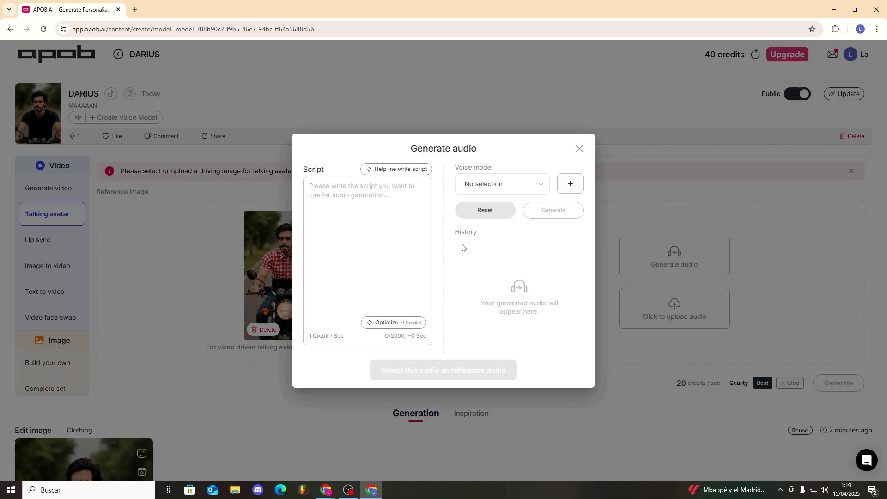
click(579, 148)
scroll(191, 299, down, 5)
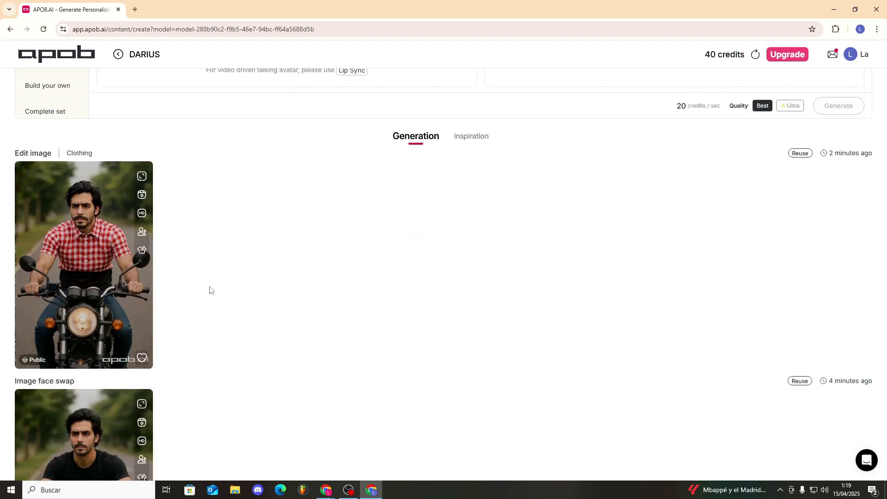
scroll(210, 291, down, 1)
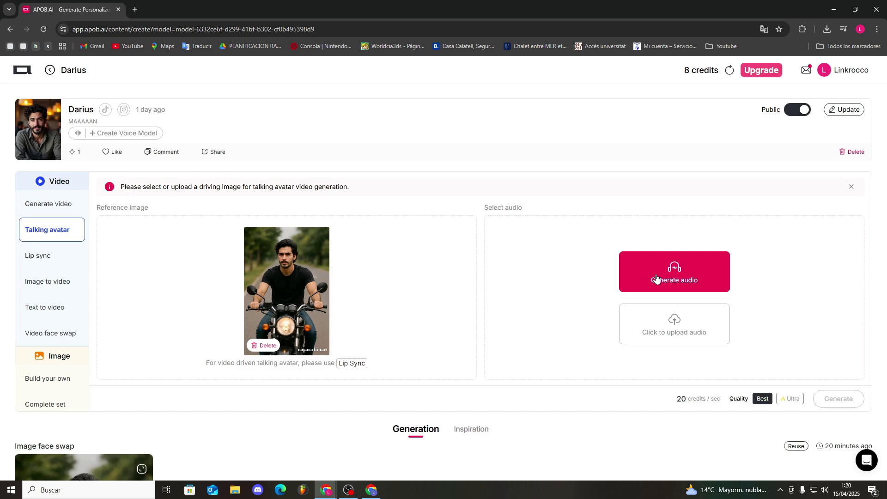
Generate the talking avatar's reference audio from the script "Helo subs i love u" with the Jonathan voice model and play it.
click(657, 279)
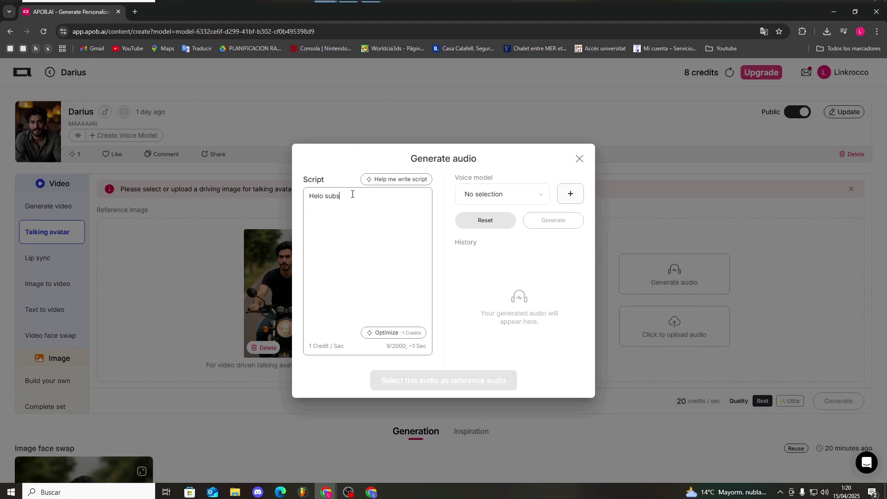
text(i love u)
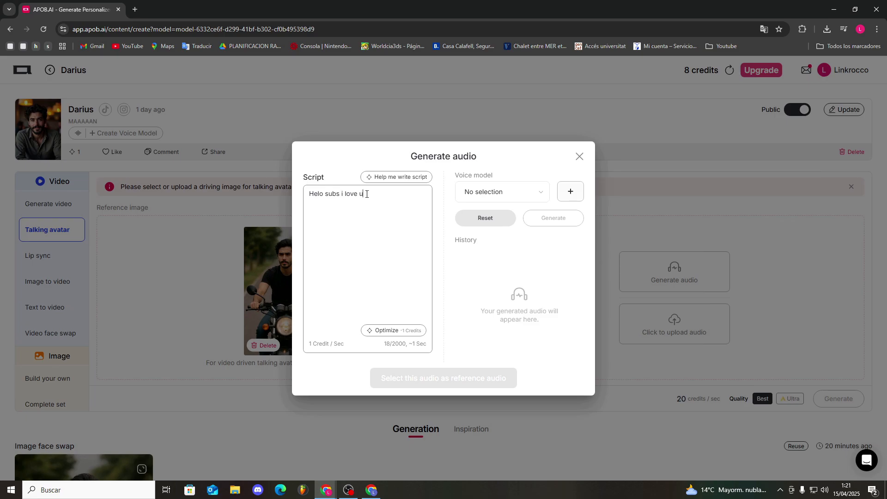
click(489, 198)
scroll(373, 290, down, 2)
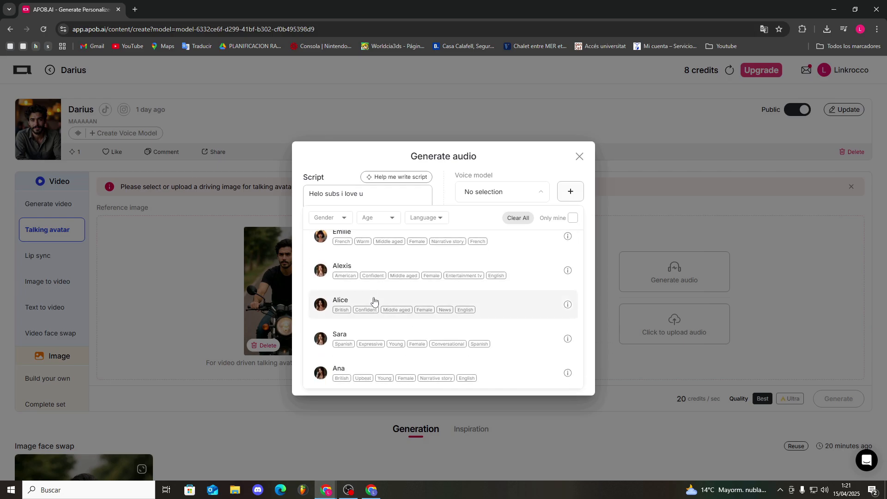
scroll(375, 301, down, 2)
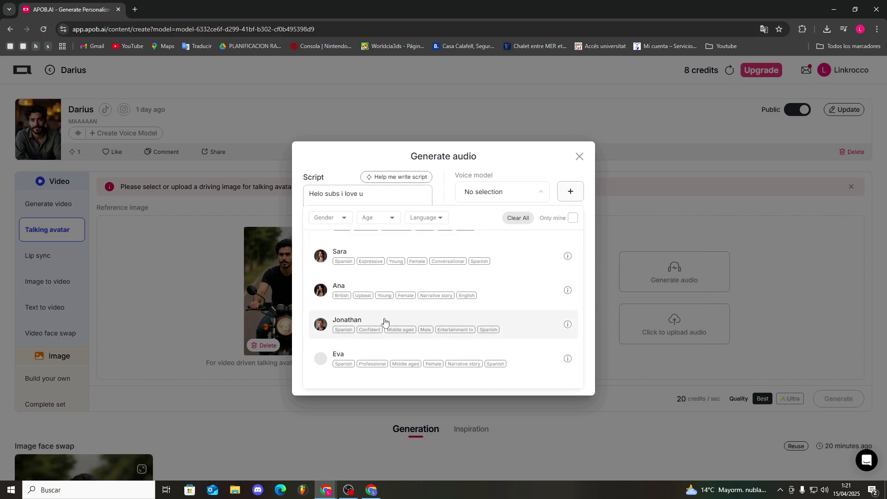
click(384, 320)
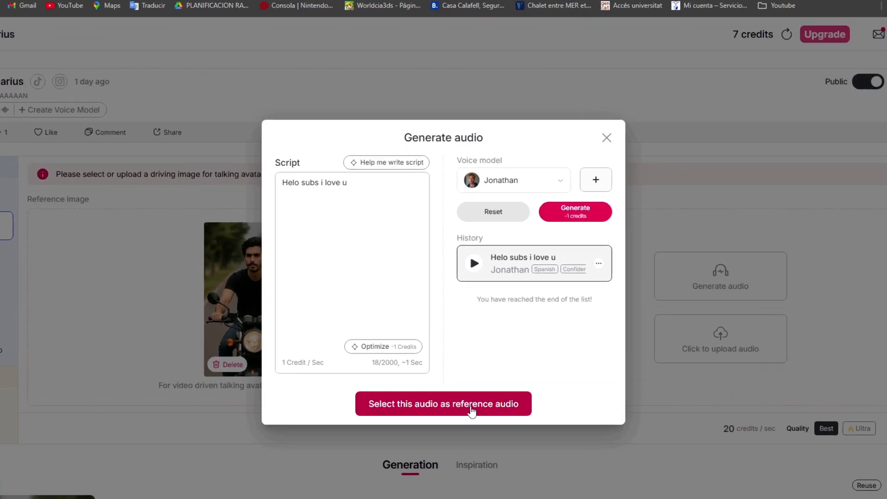
click(467, 383)
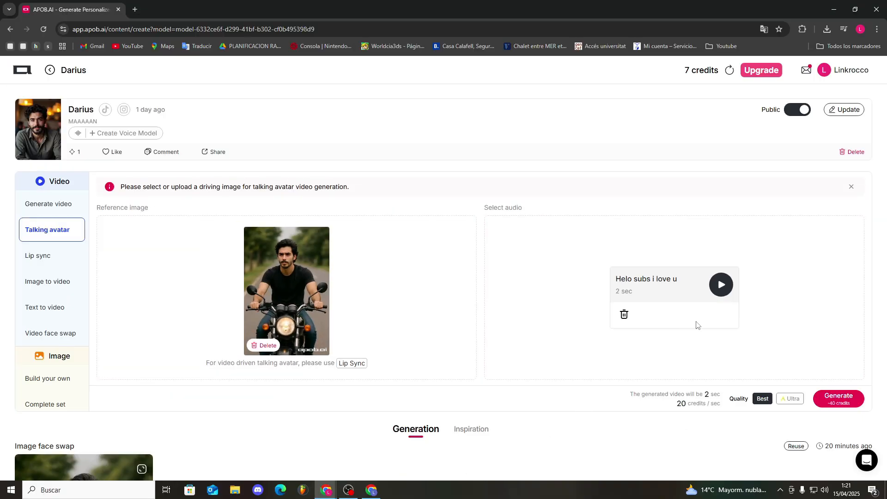
click(722, 289)
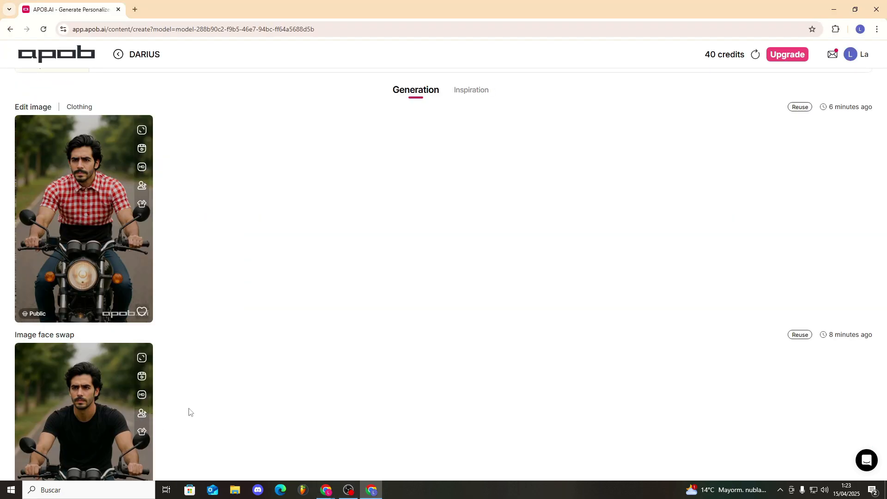
View the black T-shirt face swap enlarged and reuse its image for a face swap with the personal model.
scroll(184, 411, down, 2)
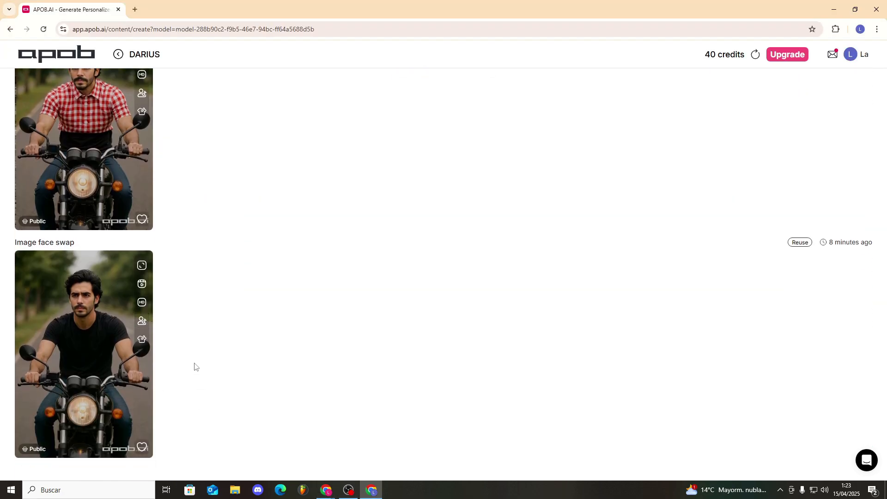
click(142, 266)
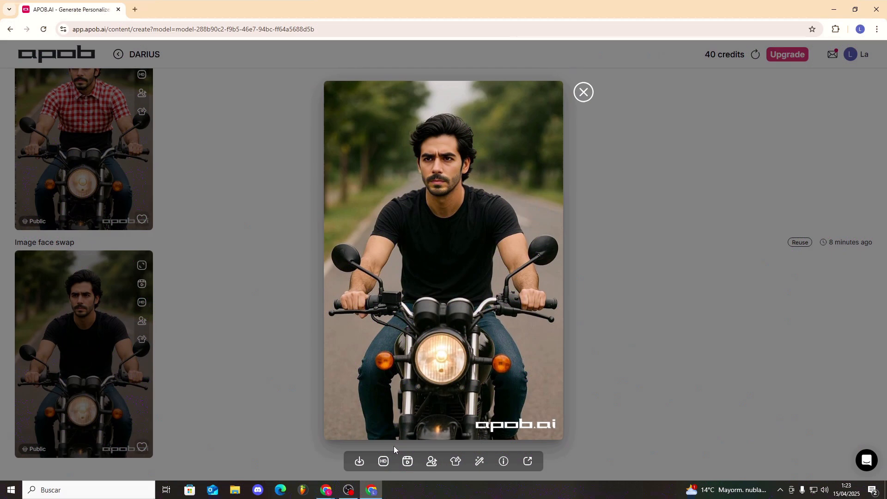
click(477, 469)
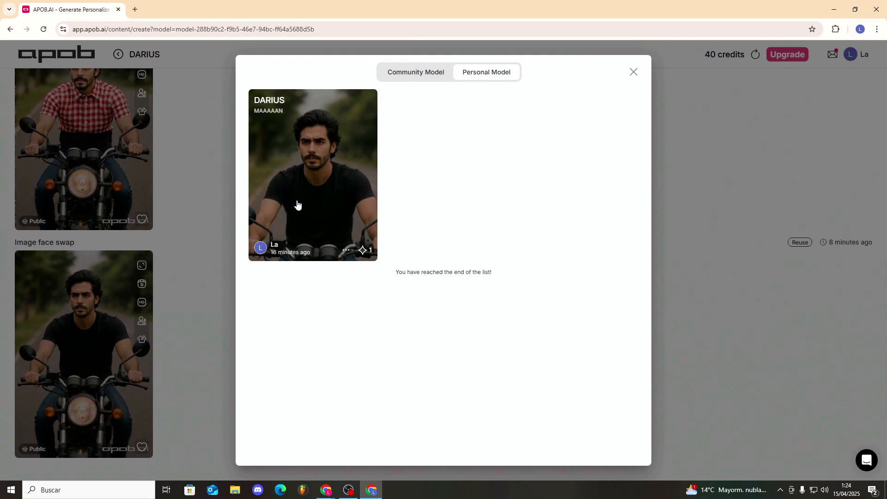
click(297, 206)
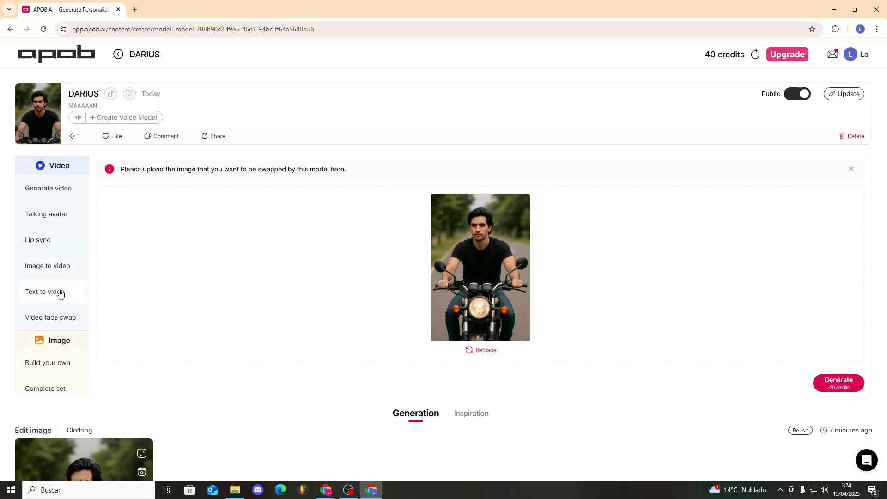
Look through the Generate video, Talking avatar and Image to video tools.
click(47, 217)
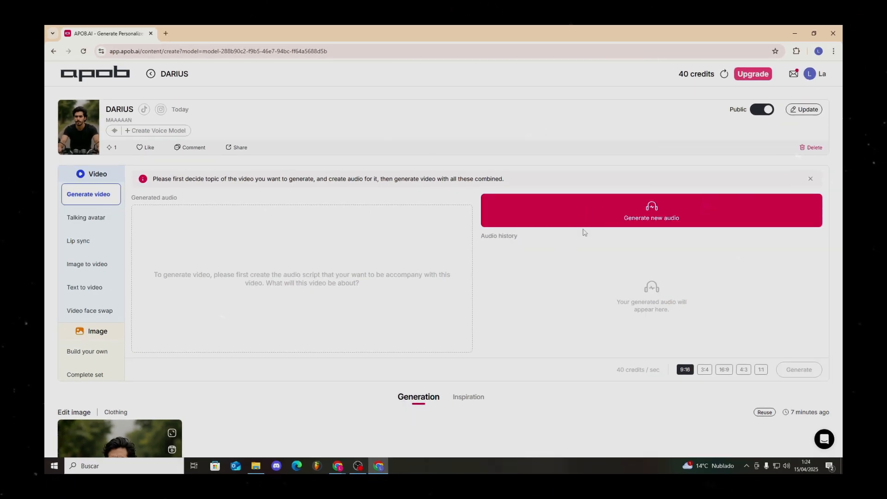
click(85, 218)
click(87, 265)
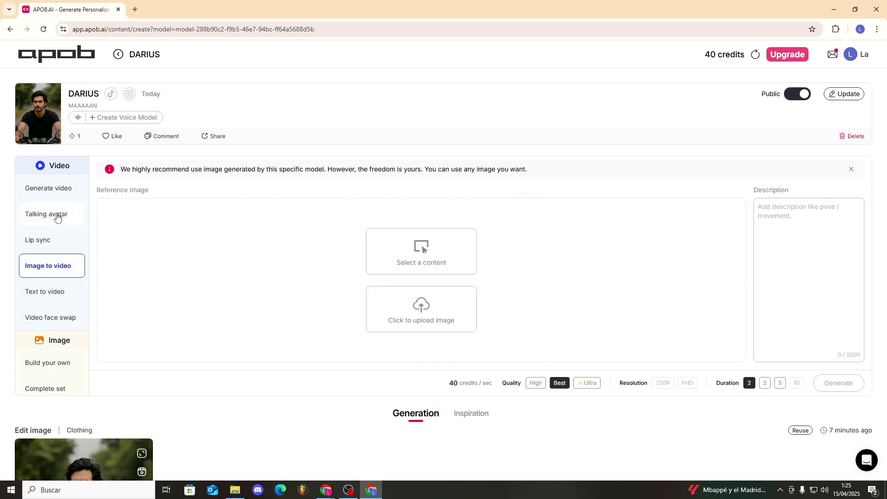
Enter the Text to video prompt "A man posing in front of the camera in a professional recording studio, surrounded by lighting equipment, microphones, screens,".
click(66, 295)
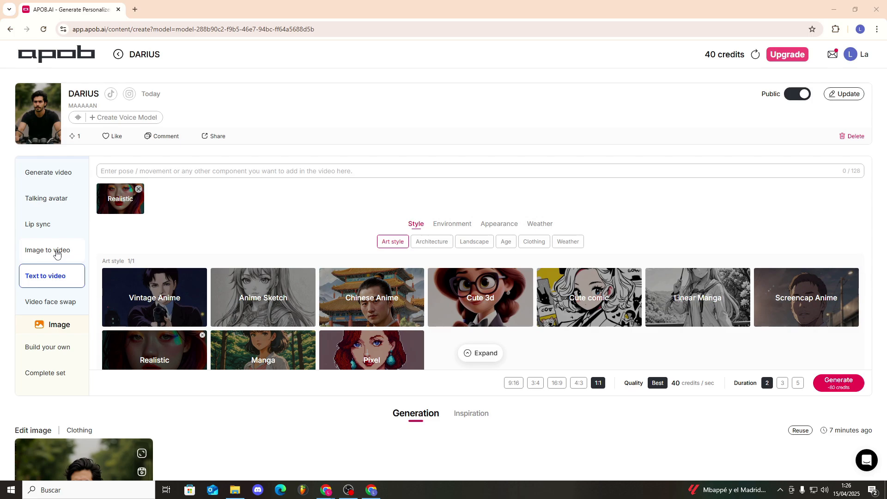
scroll(55, 244, up, 1)
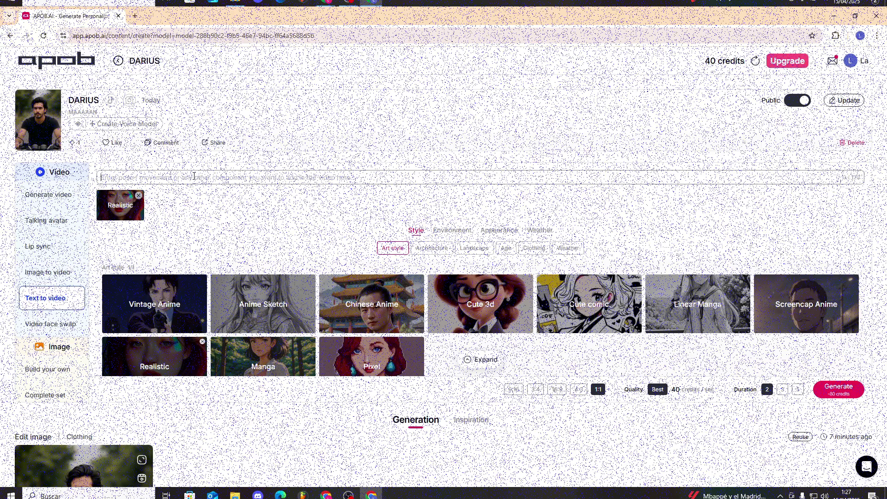
click(194, 170)
text(A man posing in front of the camera in a professional recording studio, surrounded by lighting equipment, microphones, screens,)
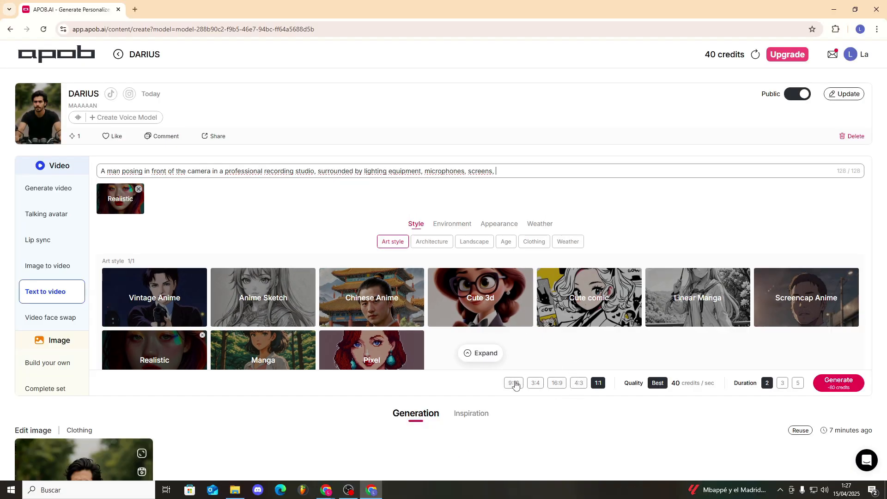
Try video durations of 3 and 5 seconds, settle on 2 seconds and generate the studio video.
click(784, 384)
click(796, 386)
click(782, 383)
click(767, 384)
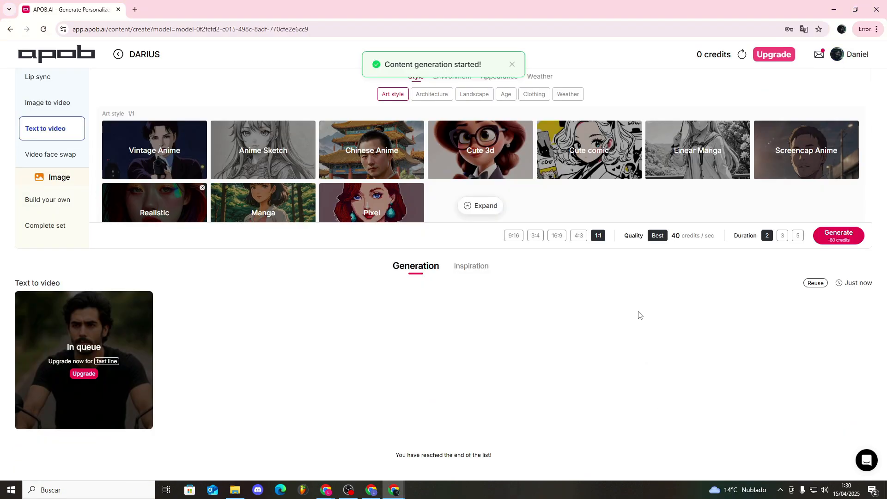
Check the progress of the Text to video generation and revisit the Generate video and Image to video tools.
scroll(638, 300, up, 2)
scroll(300, 363, down, 2)
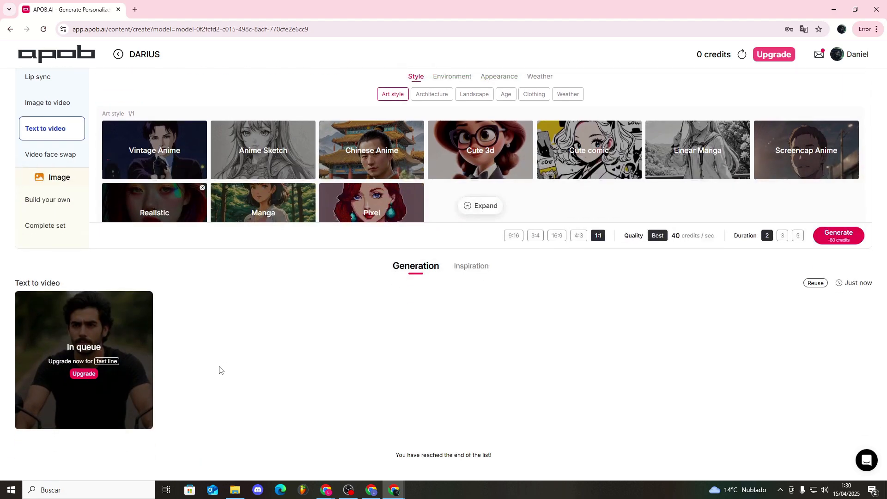
scroll(133, 219, up, 3)
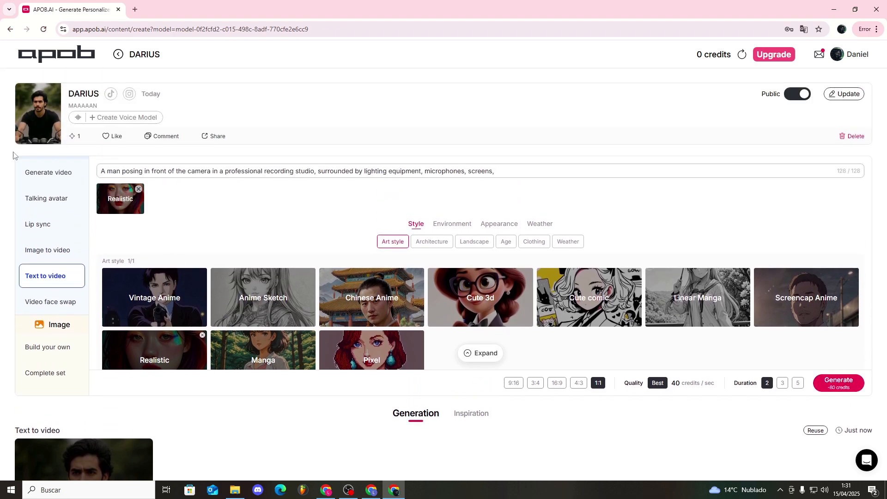
scroll(261, 223, down, 3)
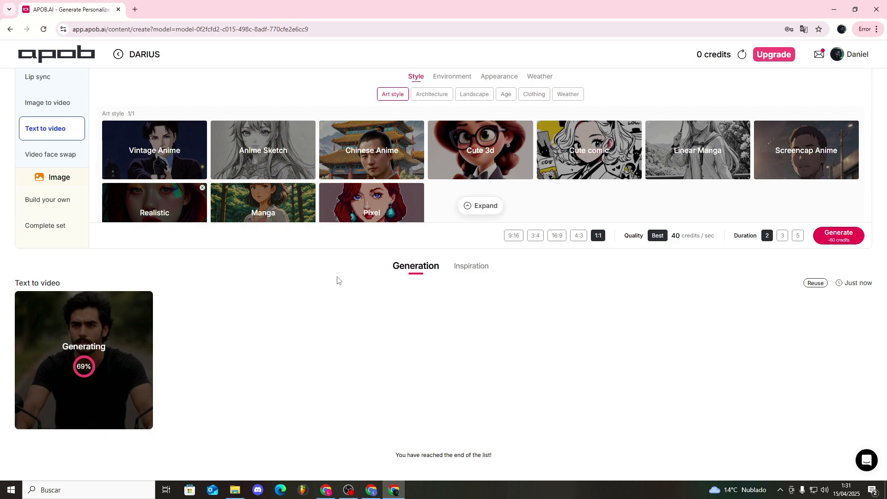
scroll(218, 244, up, 3)
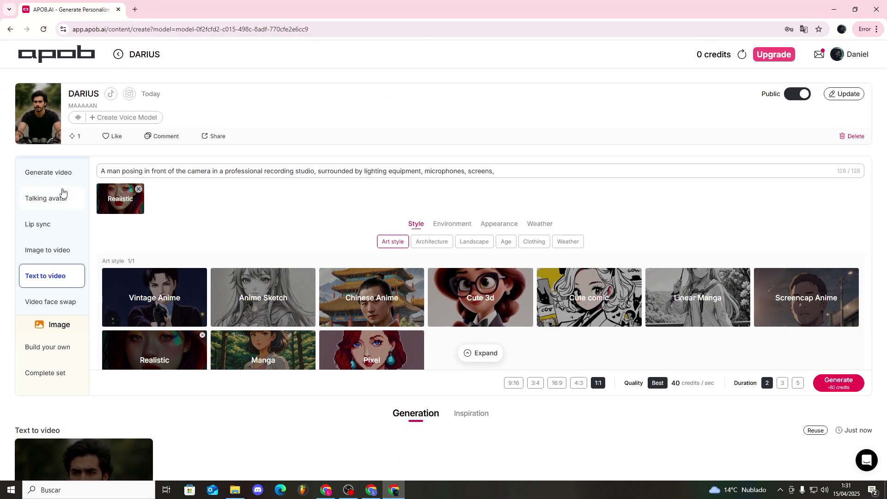
click(55, 178)
click(59, 268)
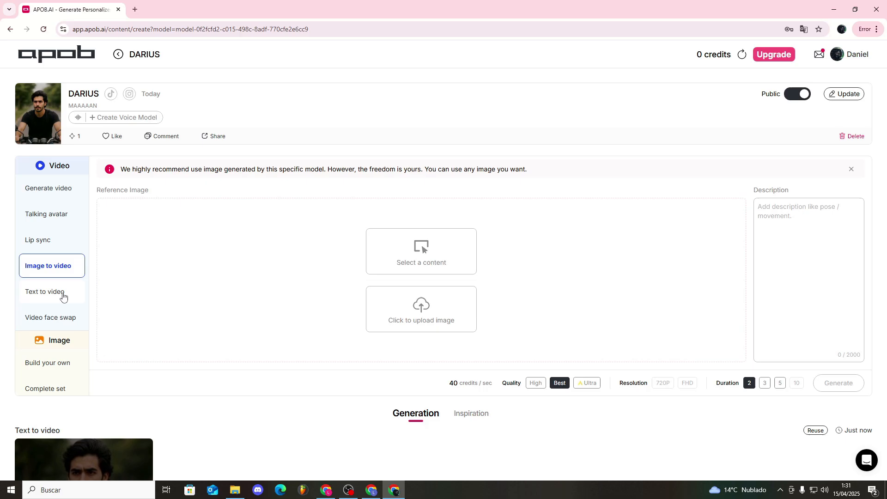
click(59, 292)
scroll(236, 400, down, 1)
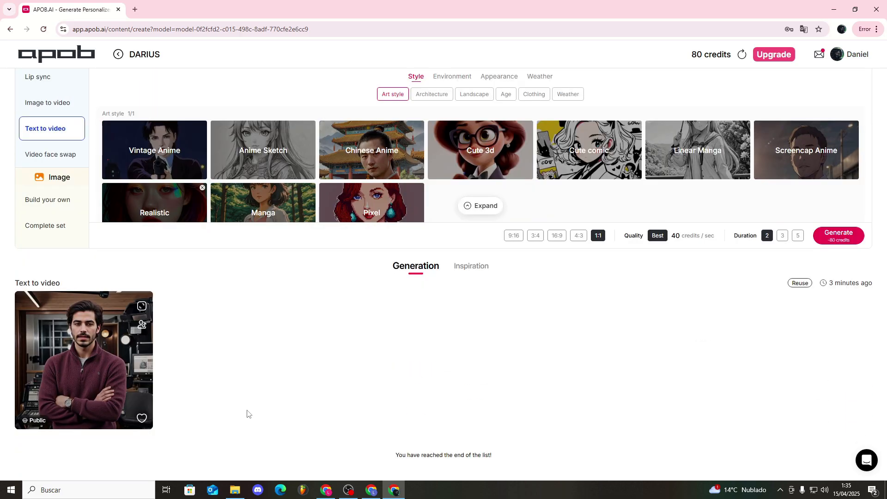
View the generated recording studio video enlarged and load it as the Lip sync reference video.
click(88, 342)
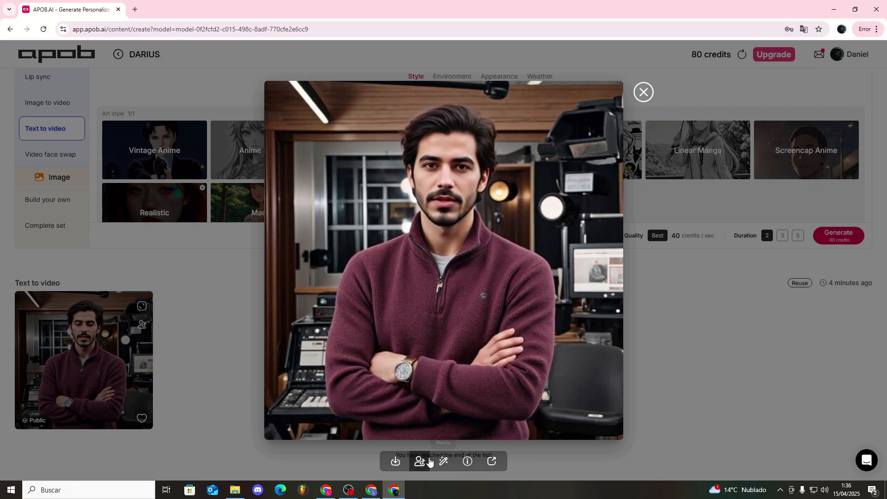
click(429, 460)
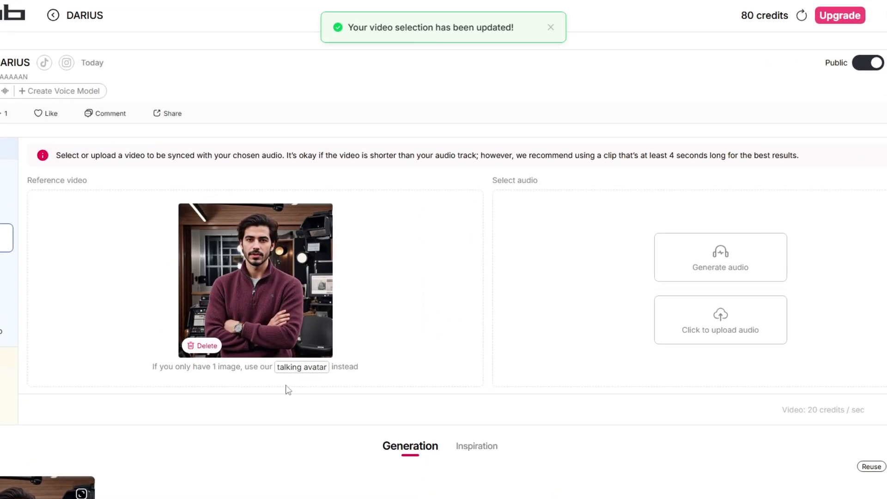
scroll(270, 382, down, 1)
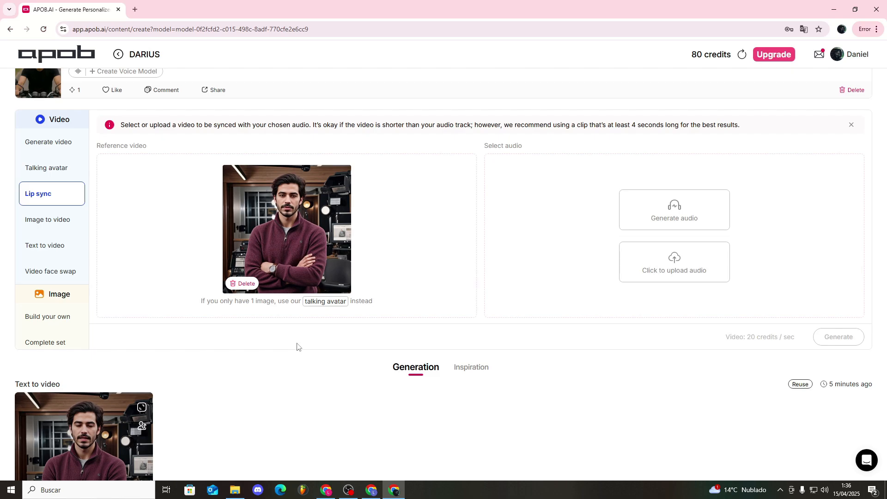
scroll(297, 346, down, 2)
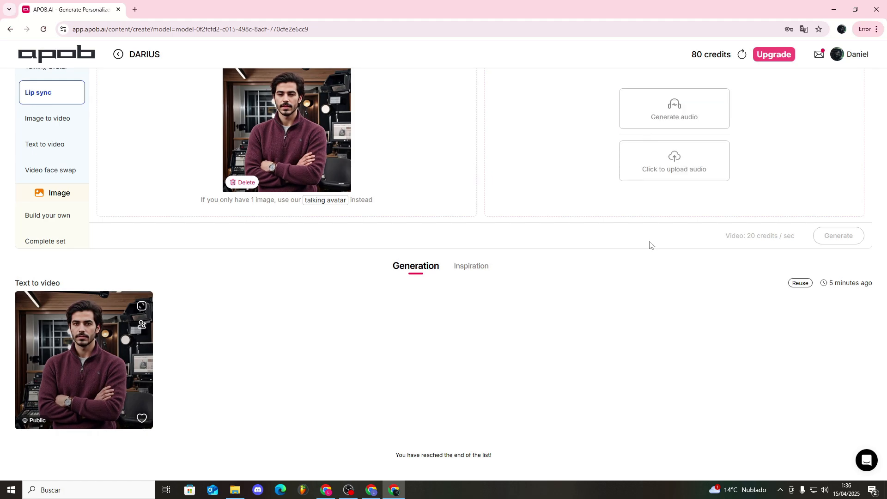
scroll(747, 250, up, 3)
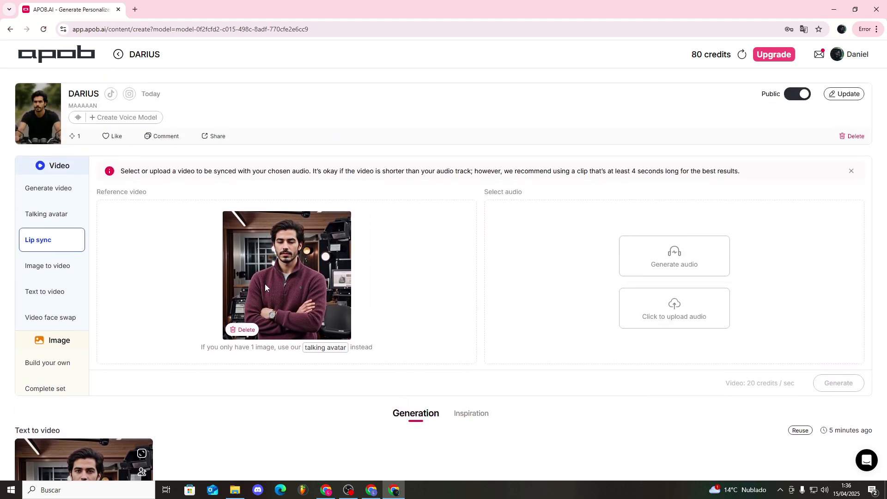